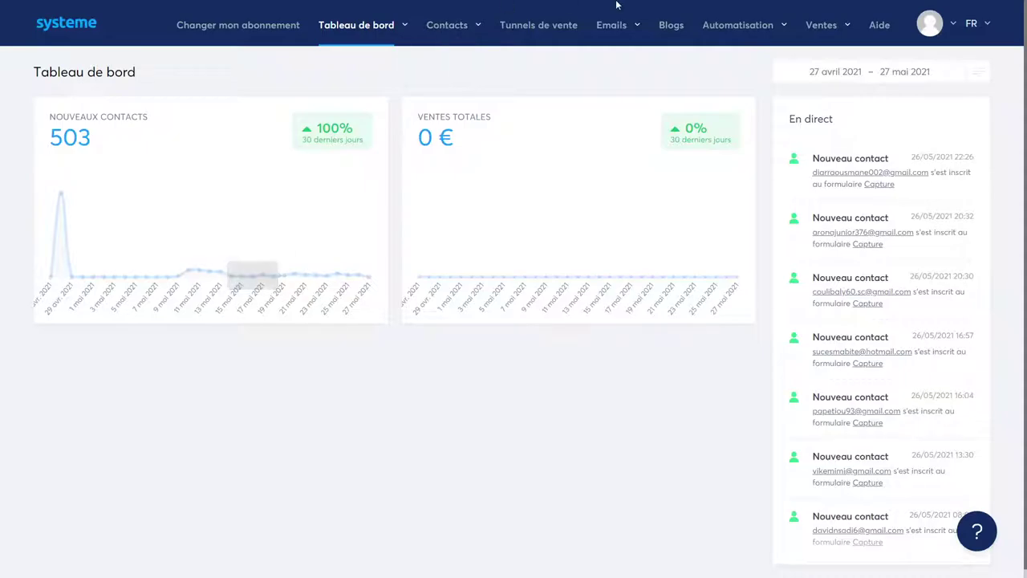
Create a new sales funnel named "test" of the type "Construisez votre audience"
left_click(555, 32)
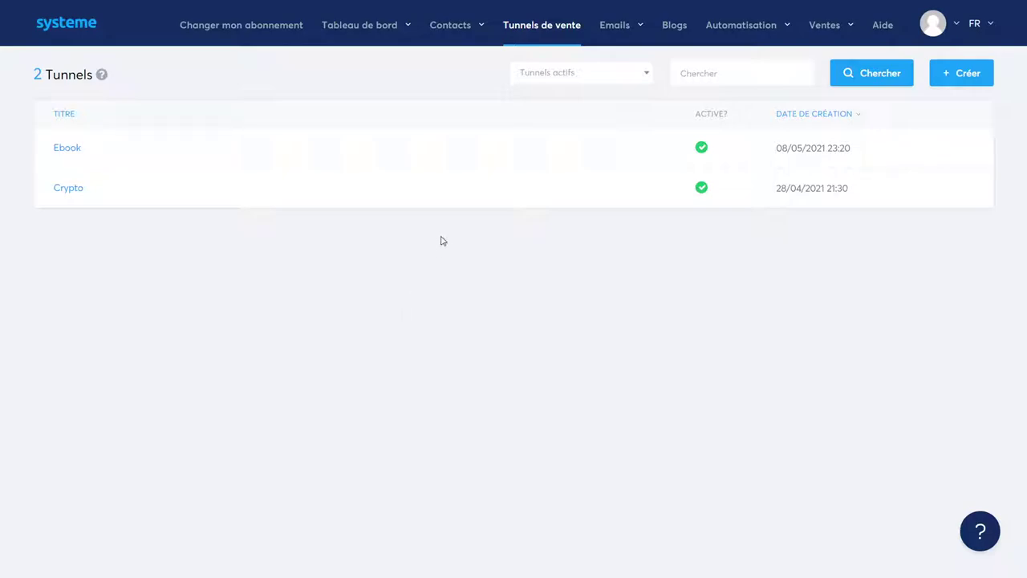
left_click(962, 78)
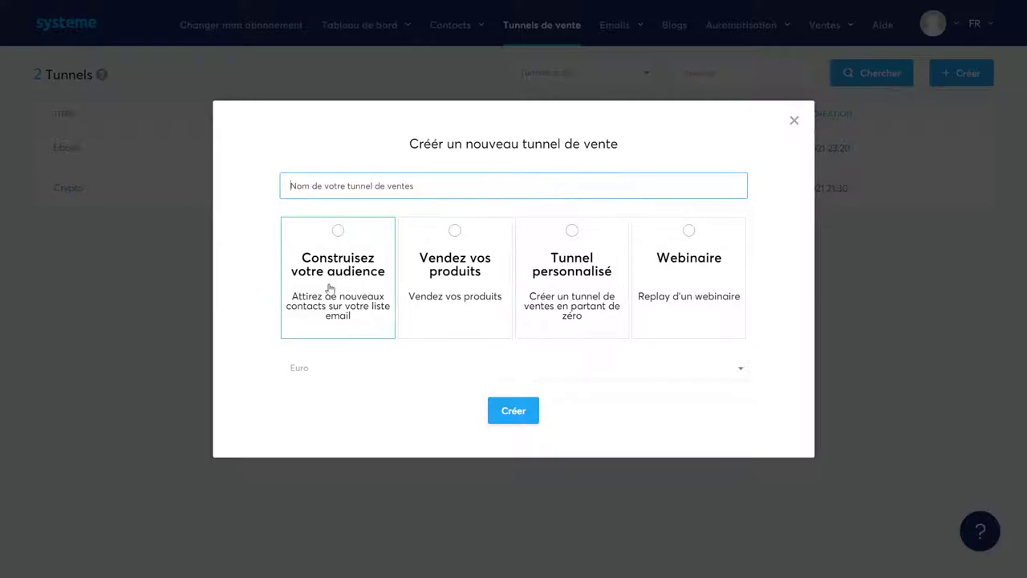
type("test")
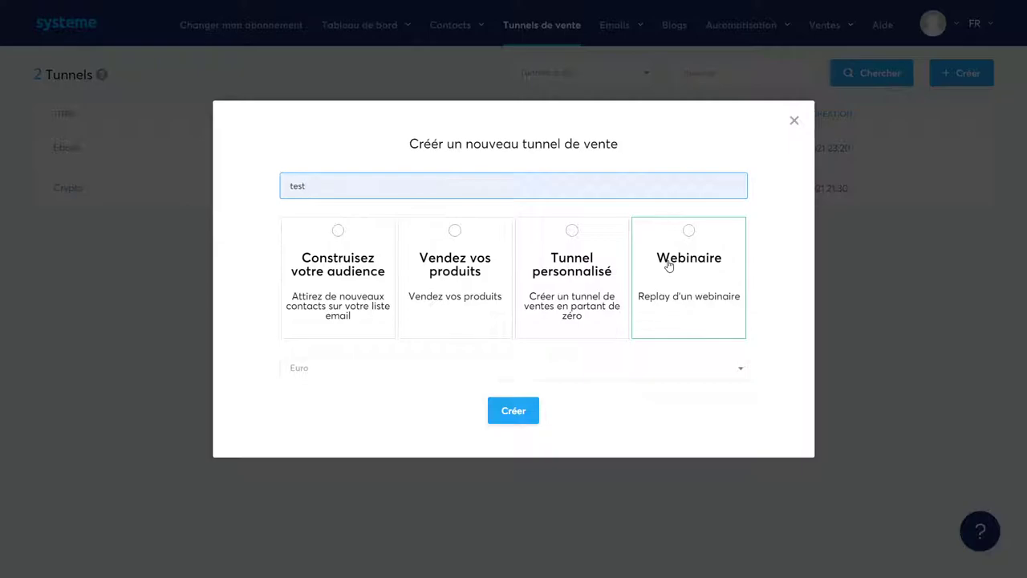
left_click(337, 232)
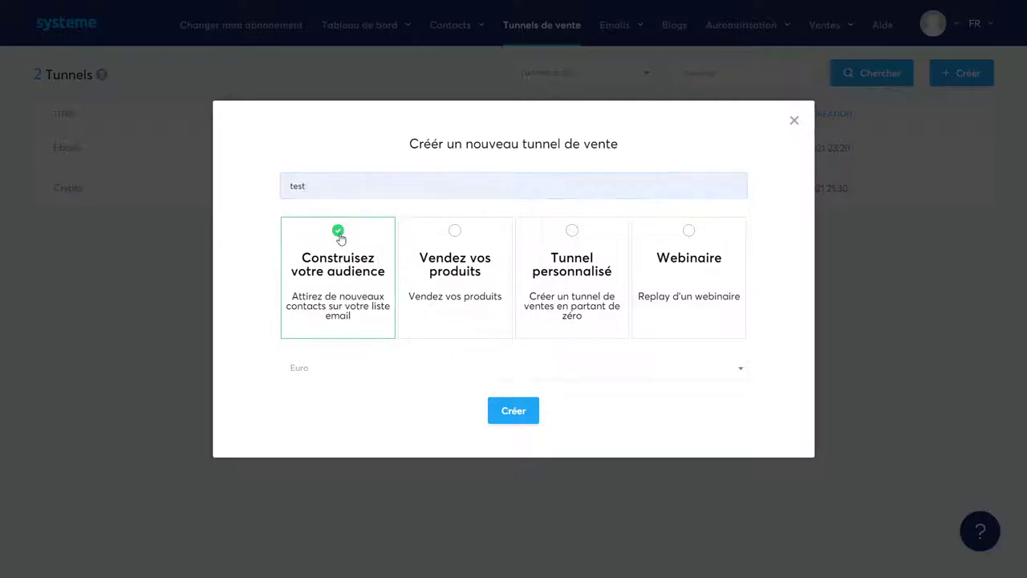
left_click(520, 417)
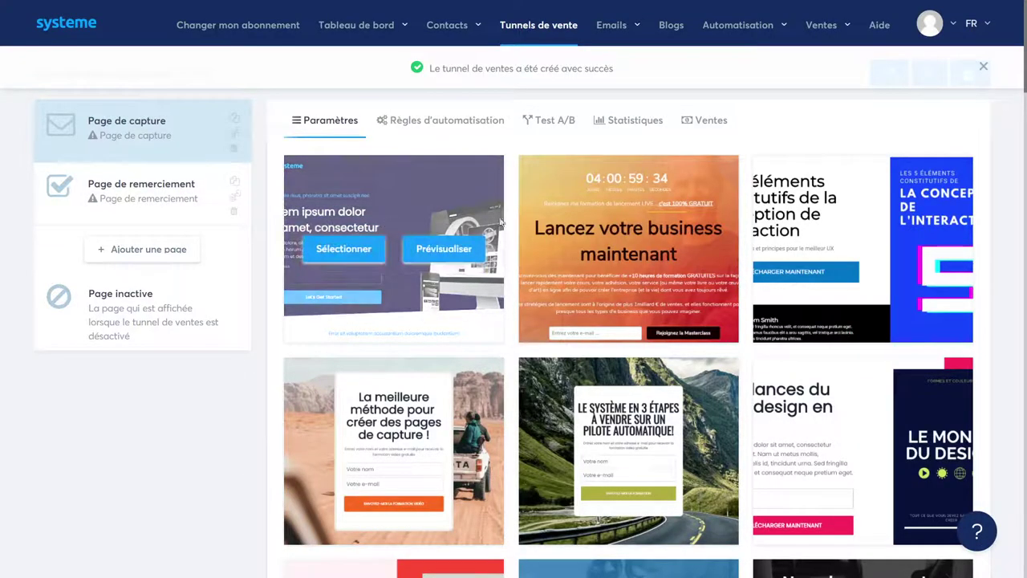
Browse the template gallery for the "Page de capture" step to compare the available designs
scroll(494, 225, "down", 6)
scroll(496, 228, "down", 5)
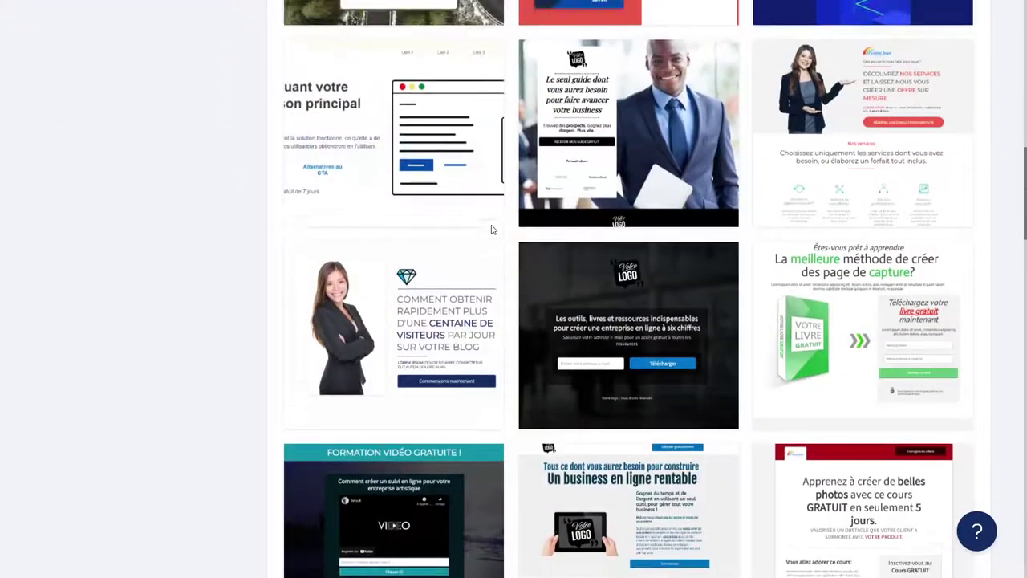
scroll(482, 229, "up", 10)
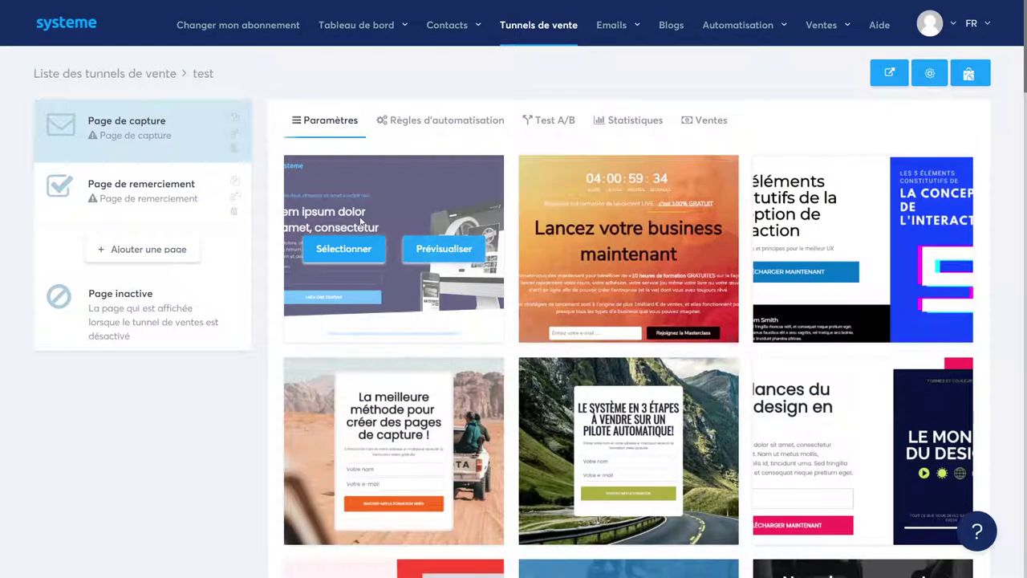
left_click(384, 251)
scroll(362, 217, "down", 2)
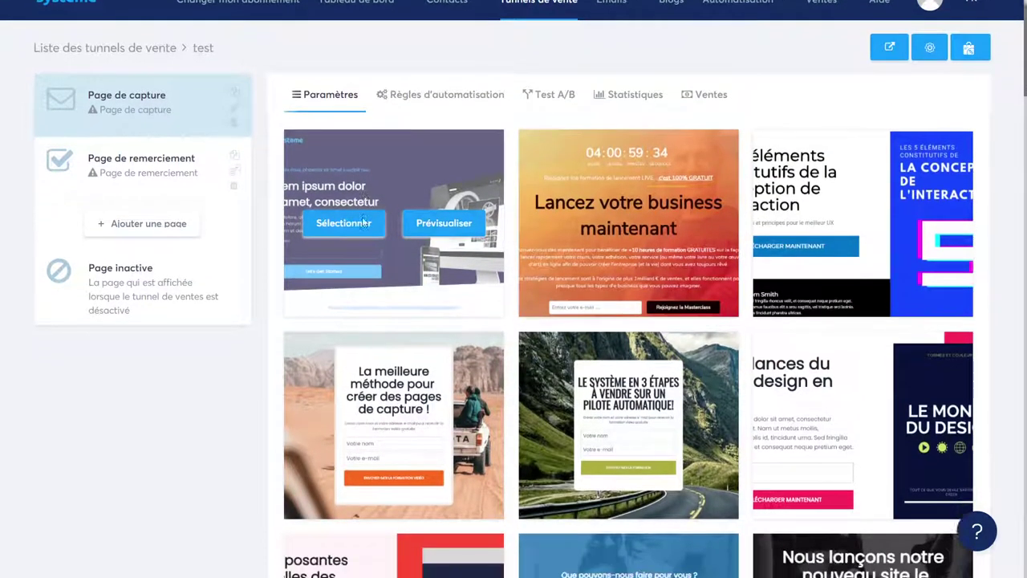
scroll(385, 233, "up", 2)
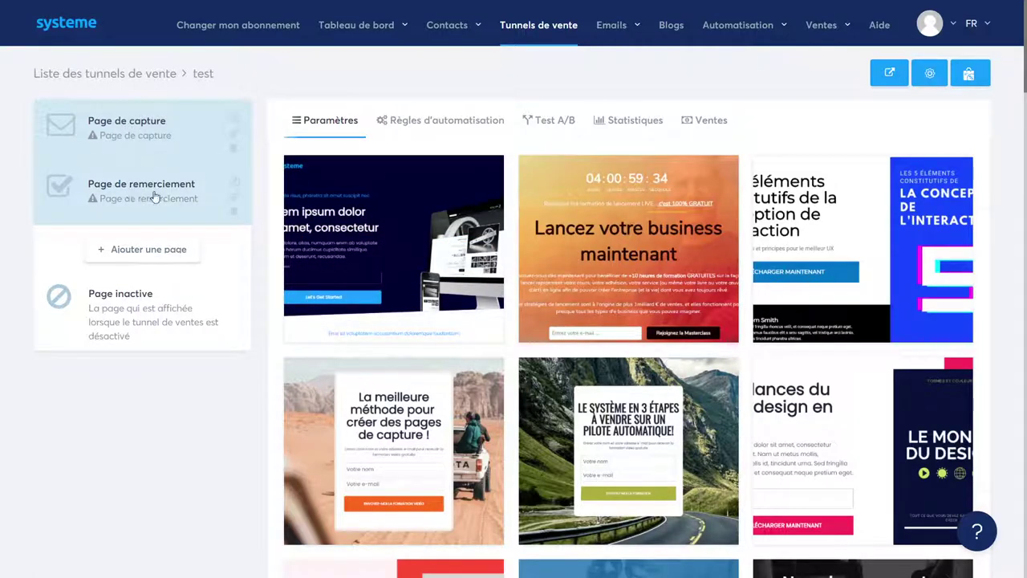
mouse_move(437, 263)
scroll(582, 255, "down", 3)
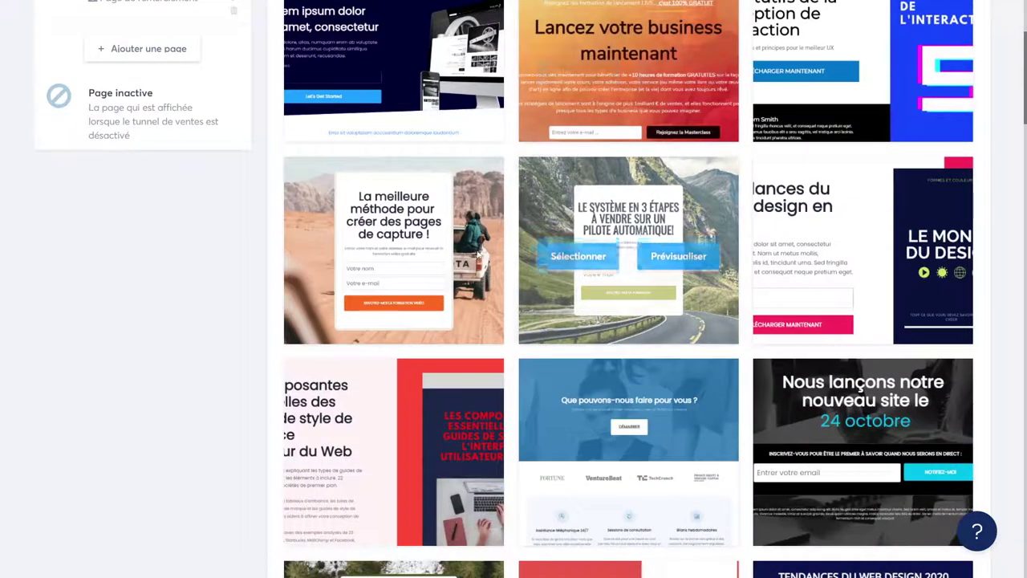
scroll(464, 253, "down", 2)
scroll(463, 251, "down", 3)
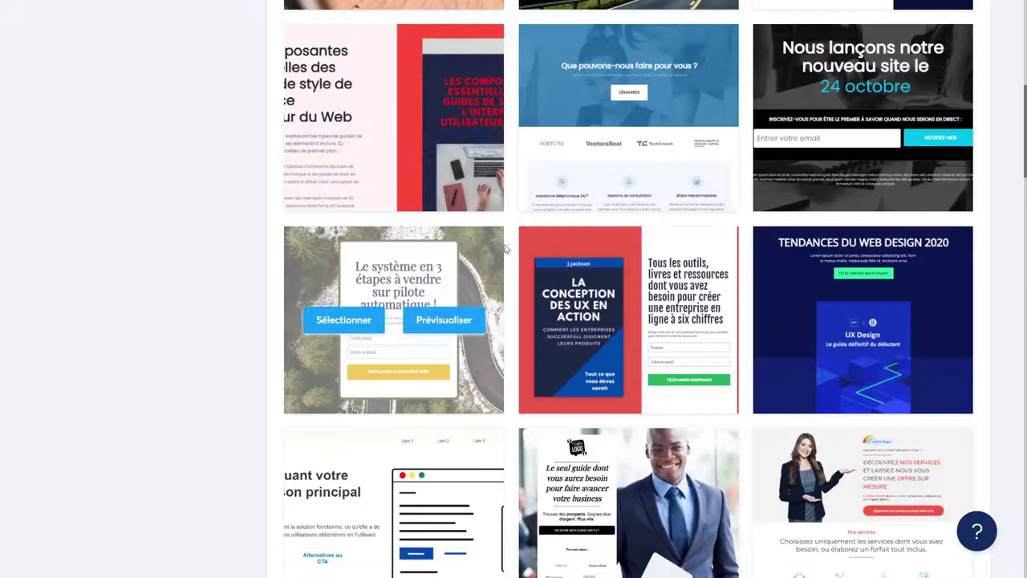
scroll(807, 282, "down", 1)
scroll(775, 284, "down", 2)
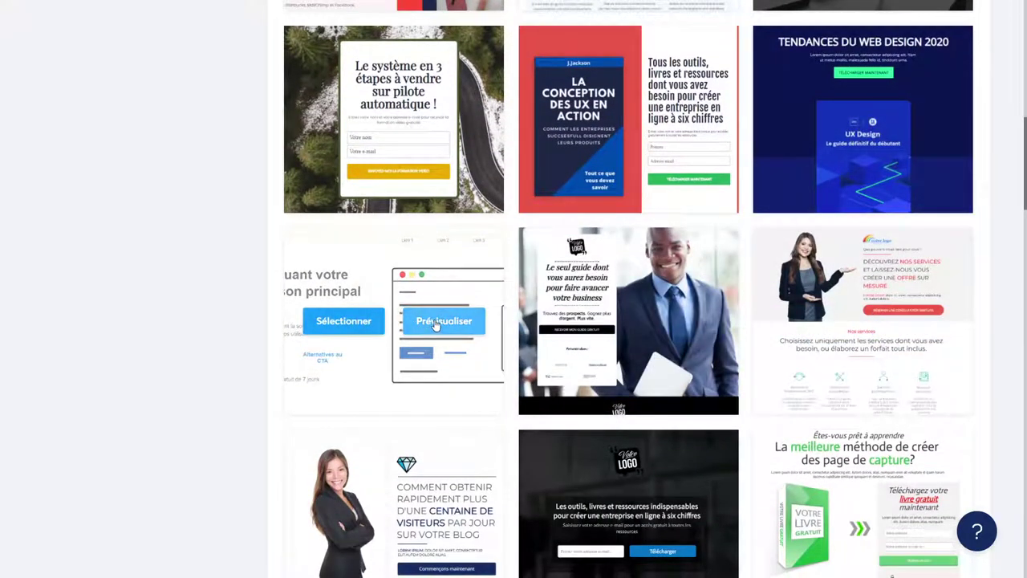
scroll(331, 265, "down", 1)
scroll(330, 265, "down", 2)
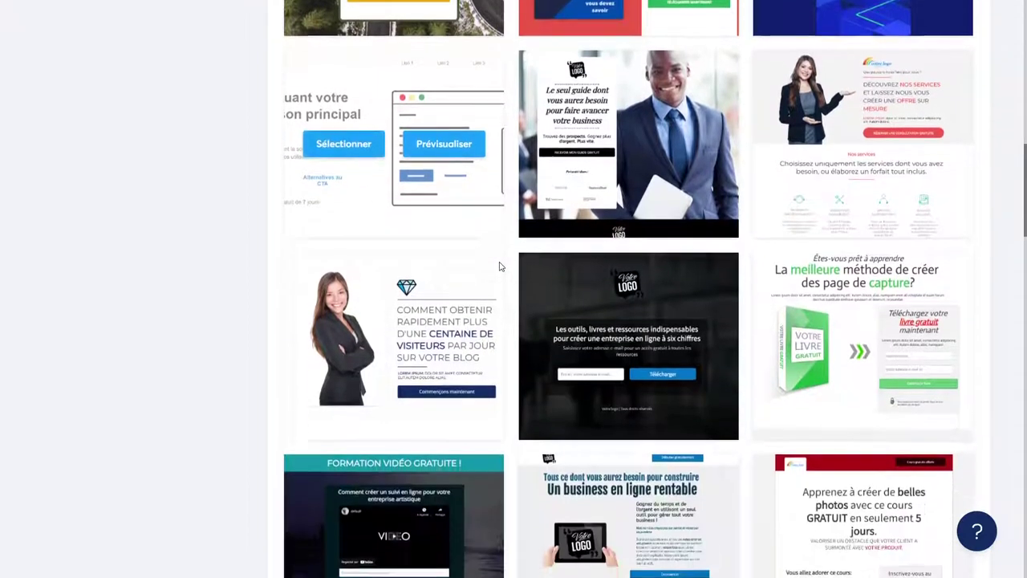
scroll(498, 266, "down", 3)
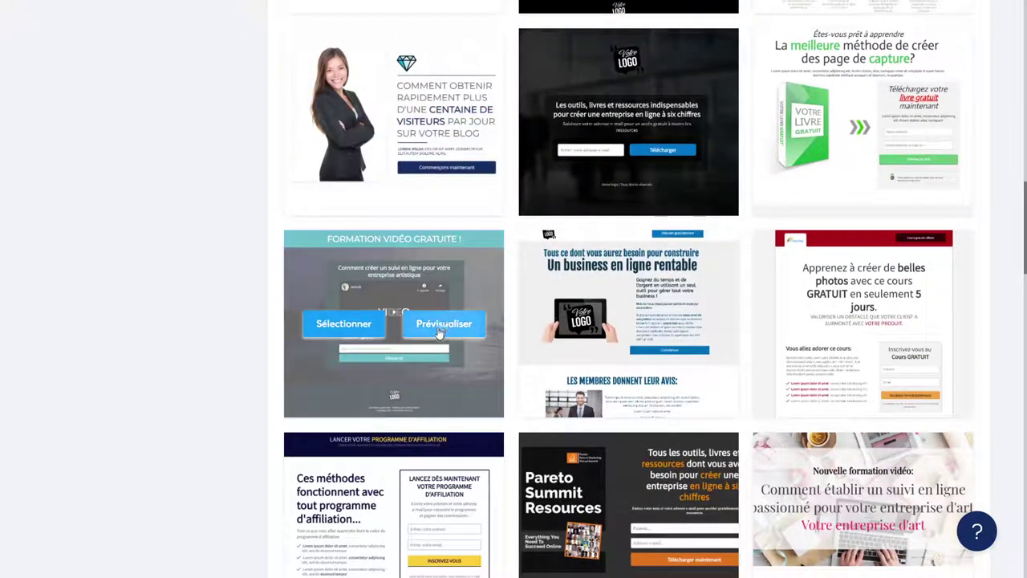
Preview the "Formation vidéo gratuite !" template from header to footer, and close the preview
left_click(441, 325)
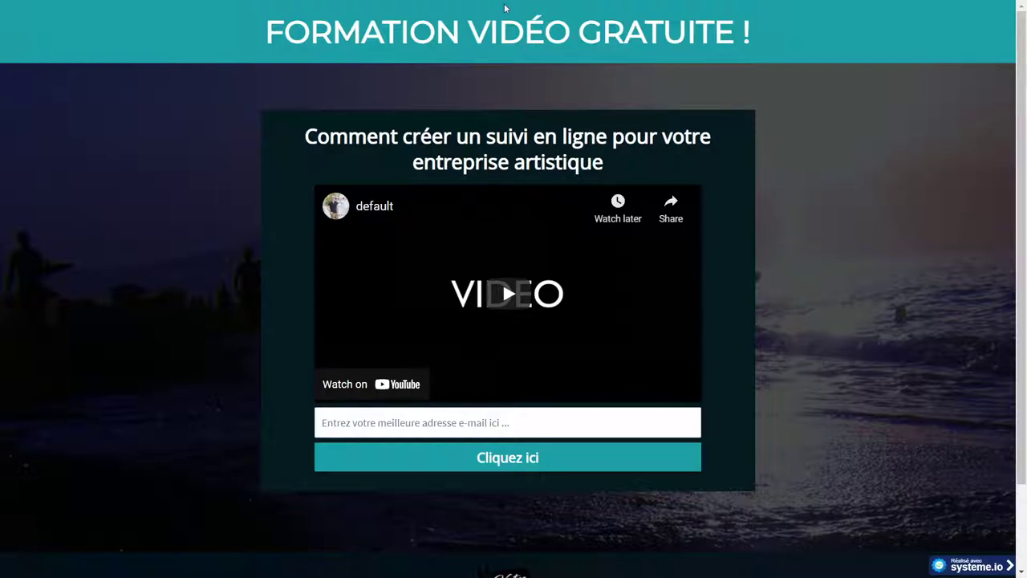
key("F11")
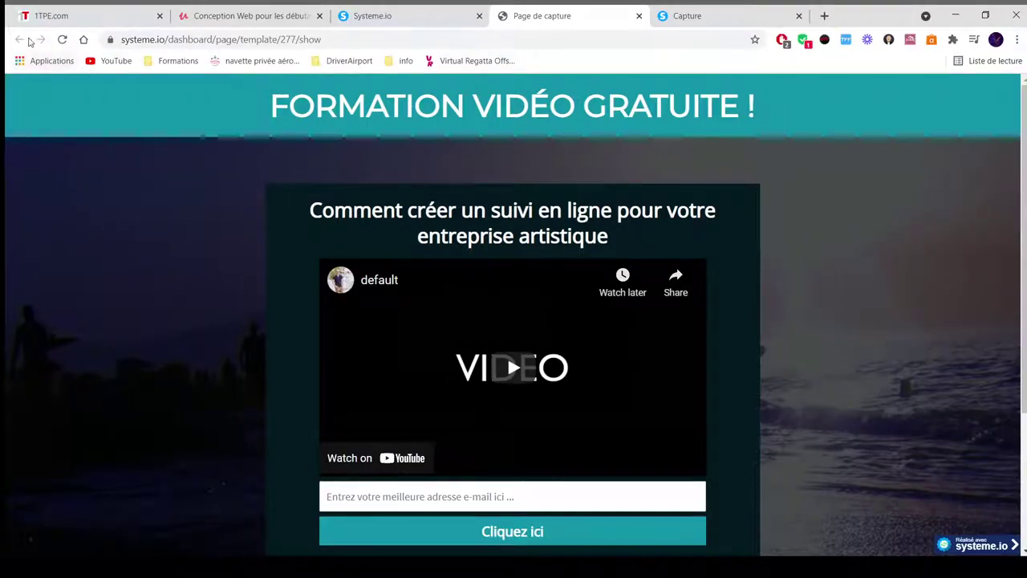
scroll(995, 105, "down", 5)
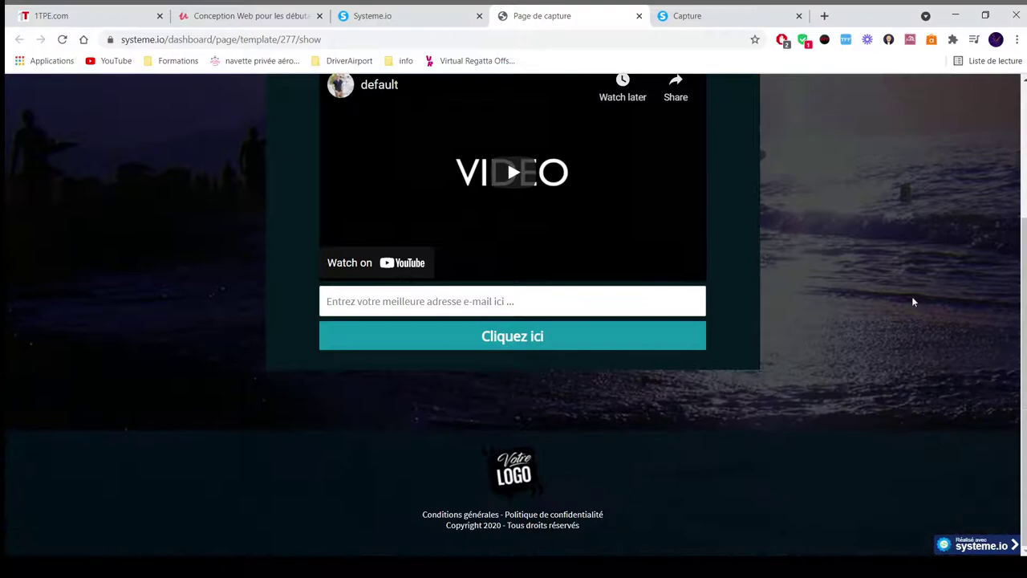
scroll(717, 281, "up", 5)
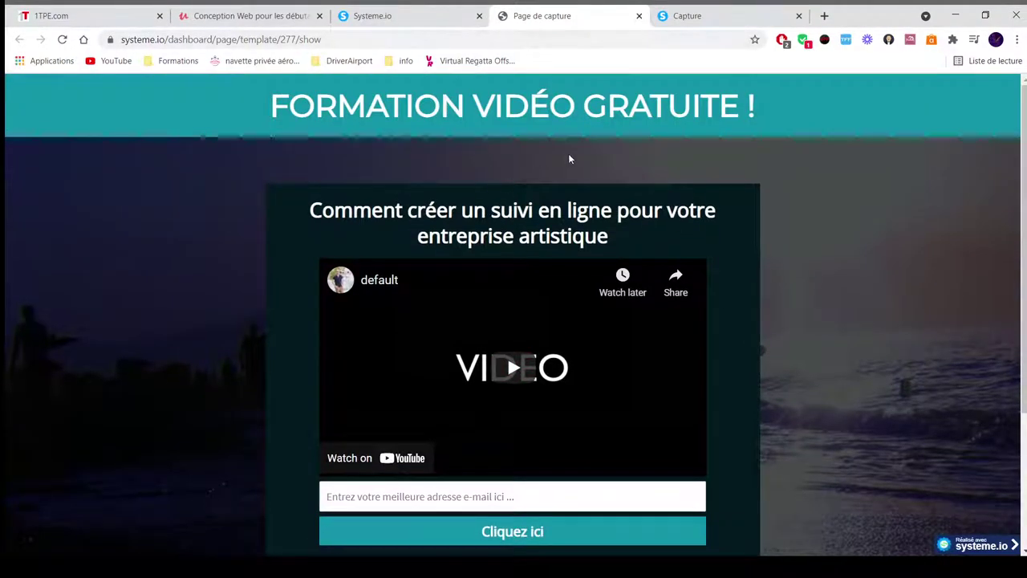
double_click(523, 106)
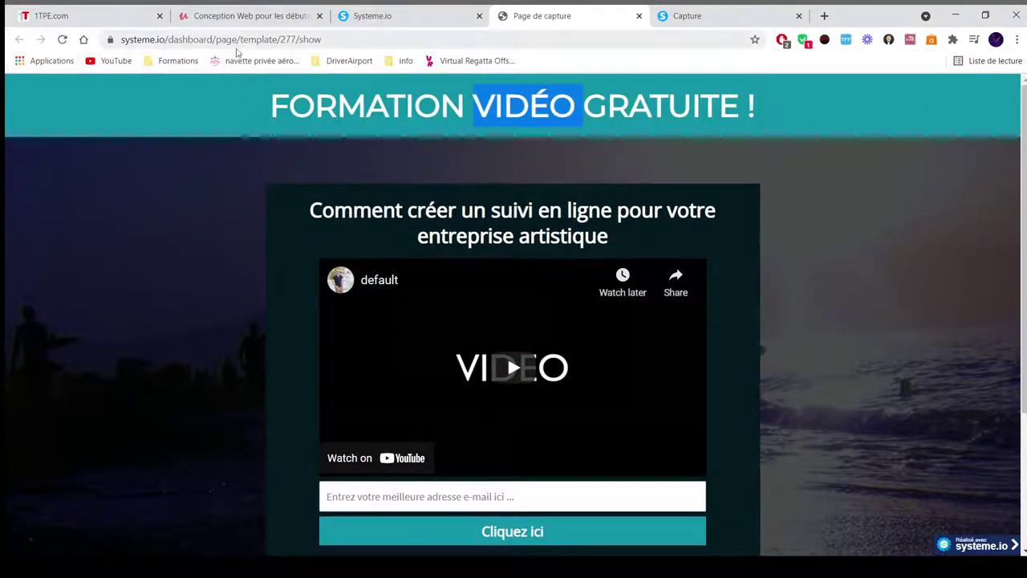
middle_click(488, 15)
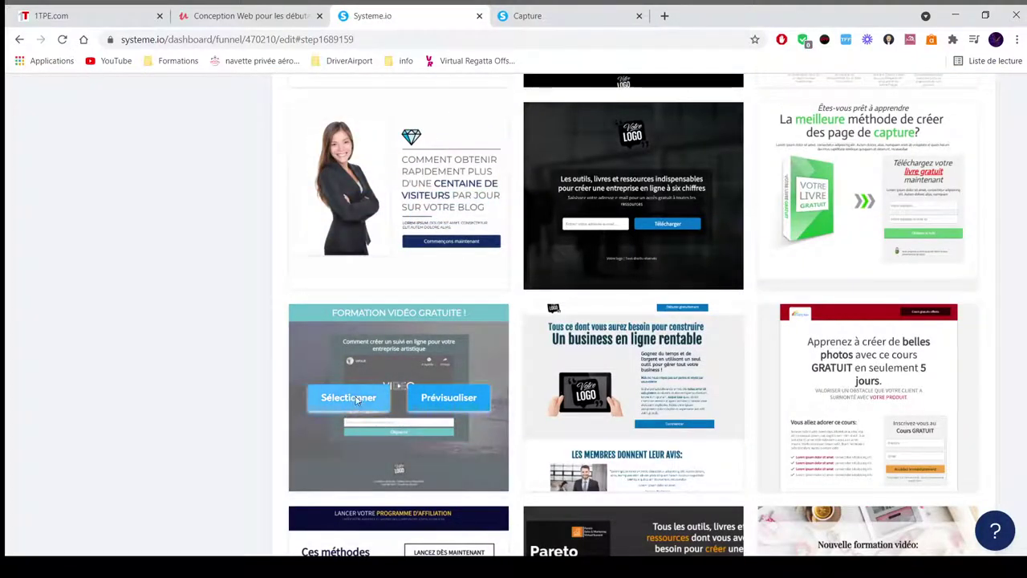
Apply the "Formation vidéo gratuite !" template to the capture page and open the page for editing
left_click(353, 401)
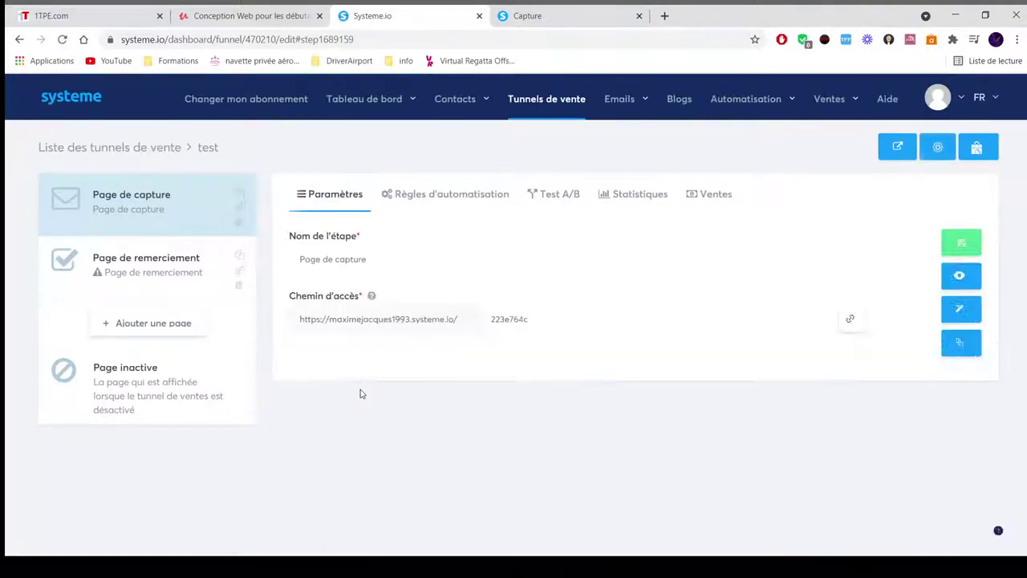
key("F11")
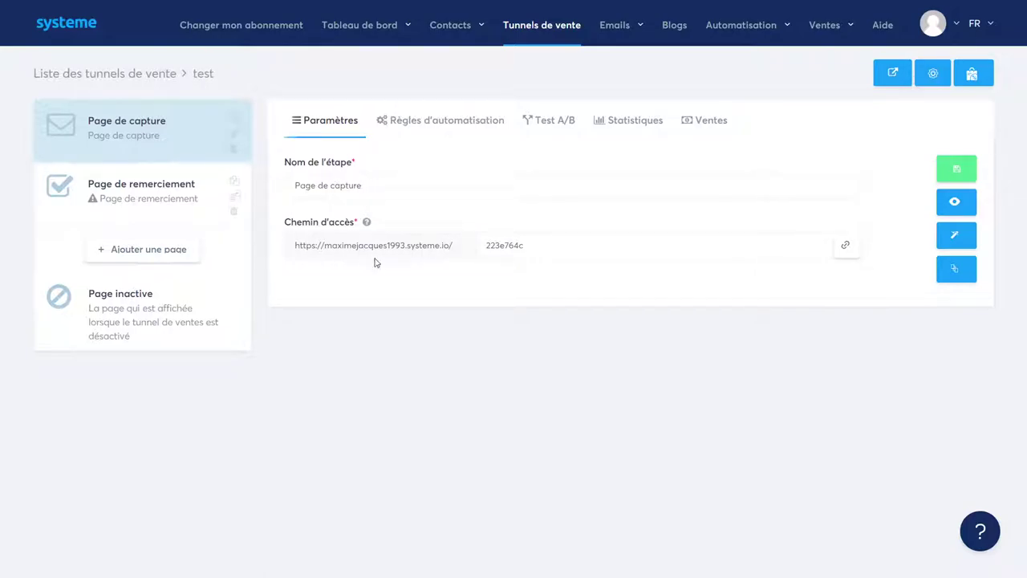
left_click_drag(517, 251, 455, 246)
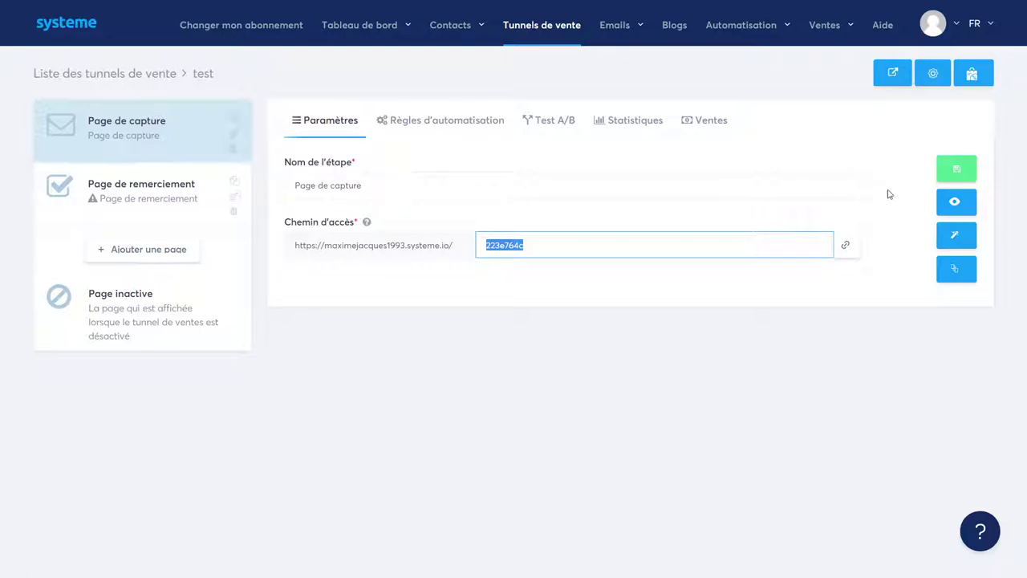
left_click(956, 171)
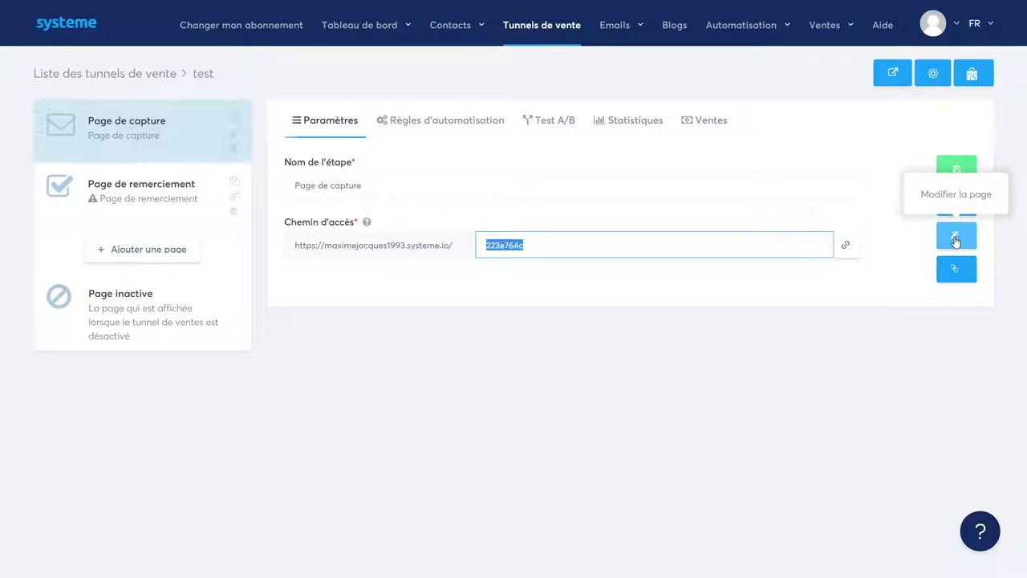
left_click(956, 239)
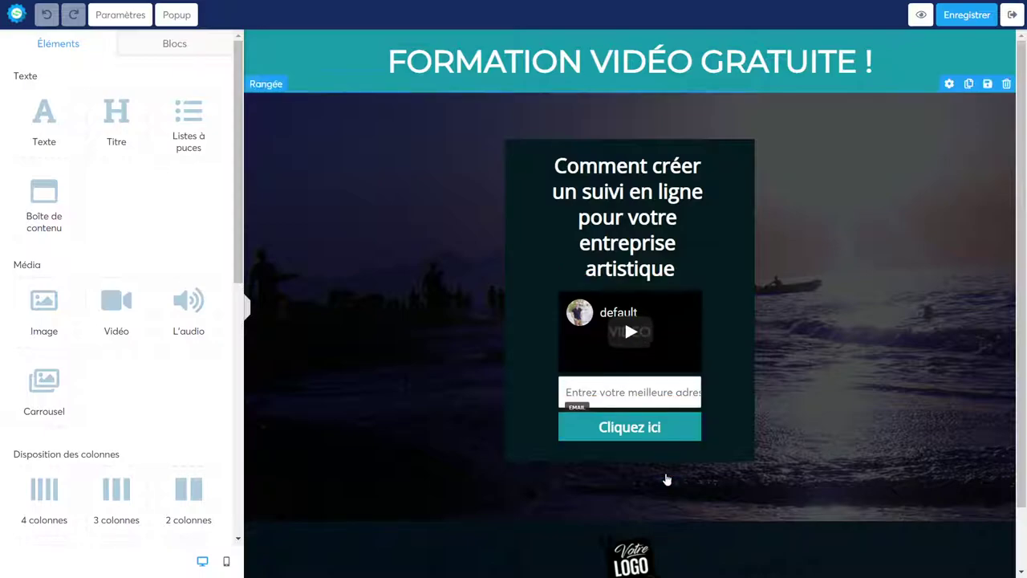
Replace the headline in the page's header band with "Recevez votre vidéo GRATUITE"
scroll(666, 477, "down", 1)
scroll(661, 426, "up", 1)
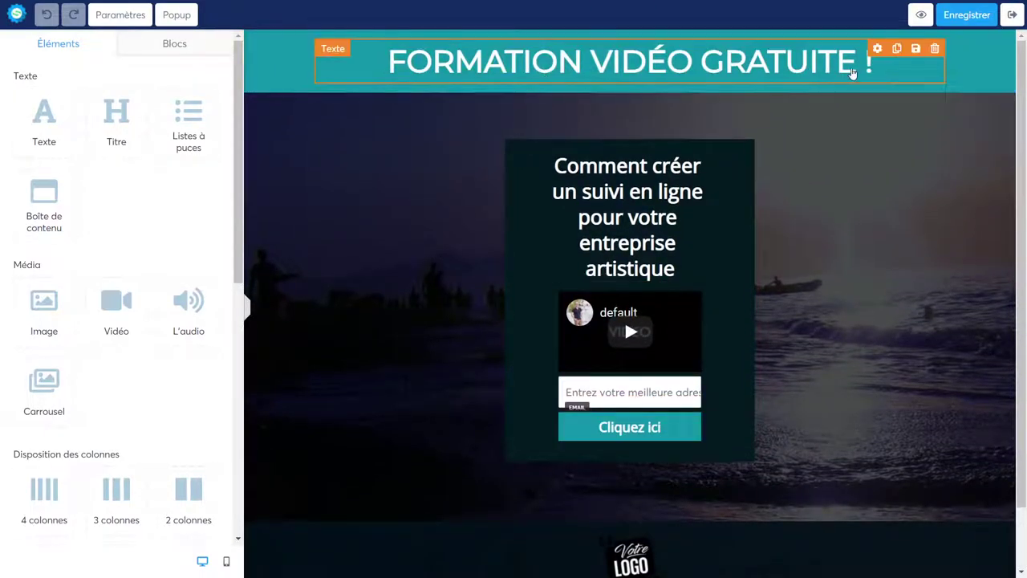
left_click(852, 69)
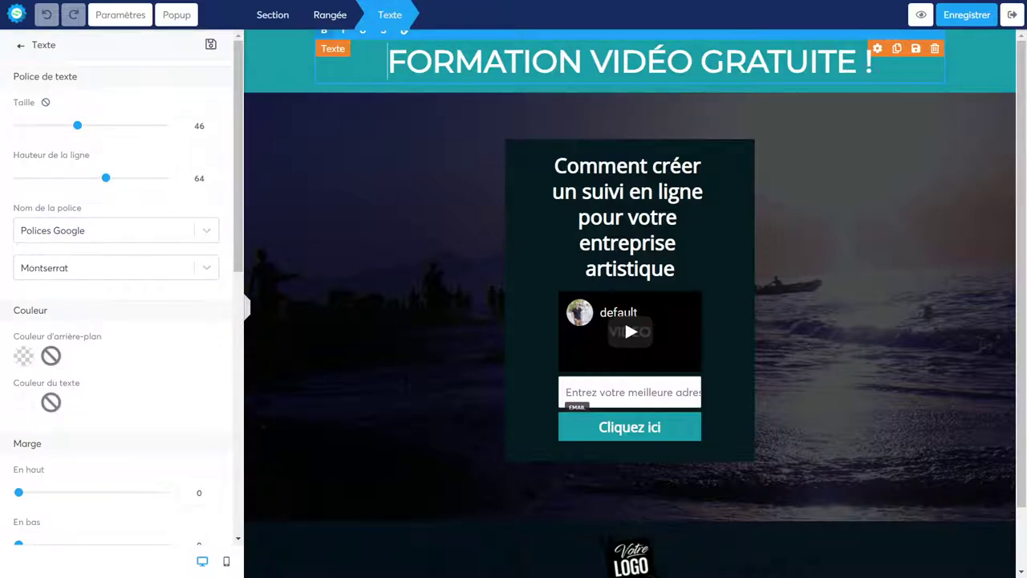
key("ctrl+a")
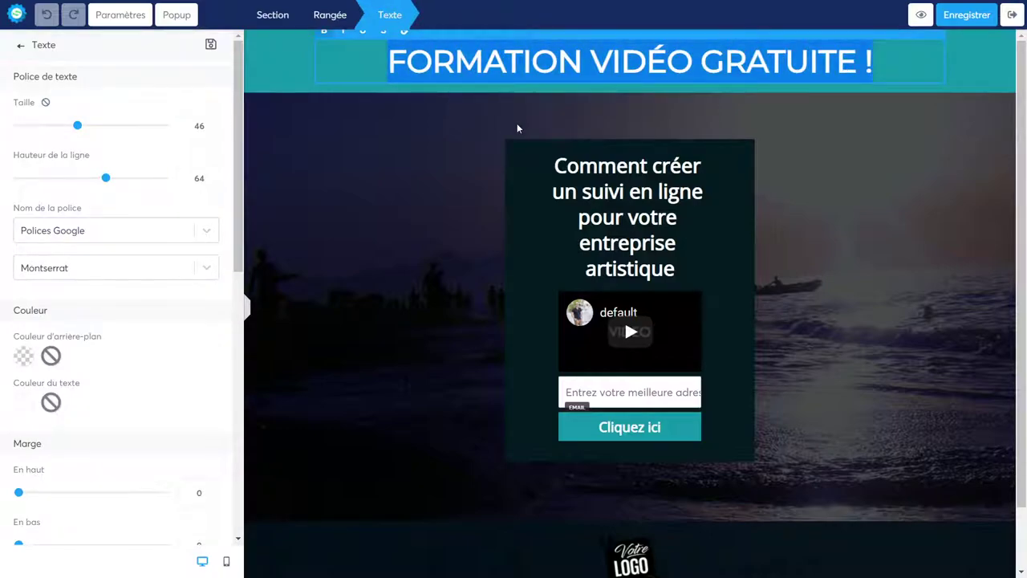
type("R")
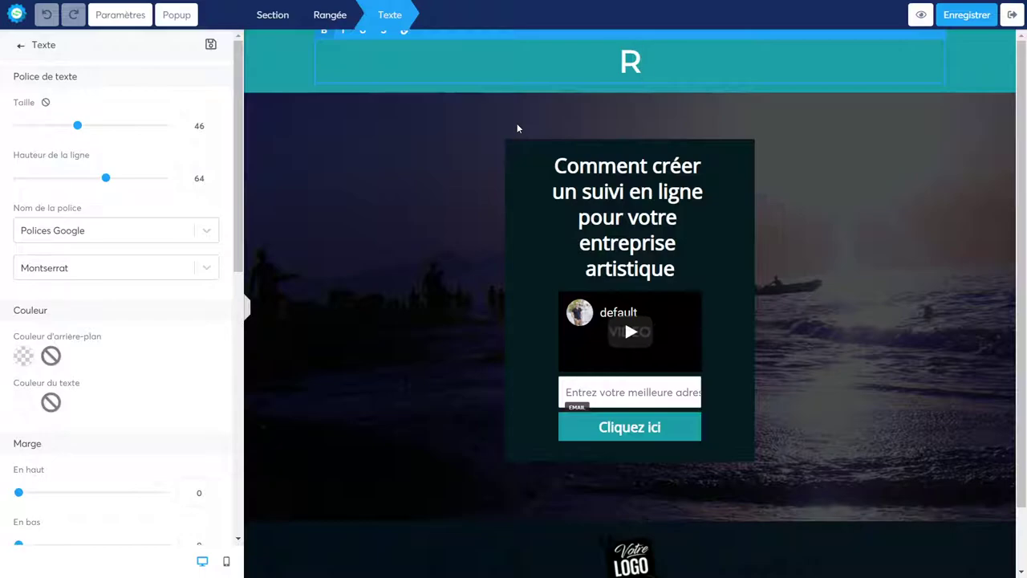
type("ecevez votre")
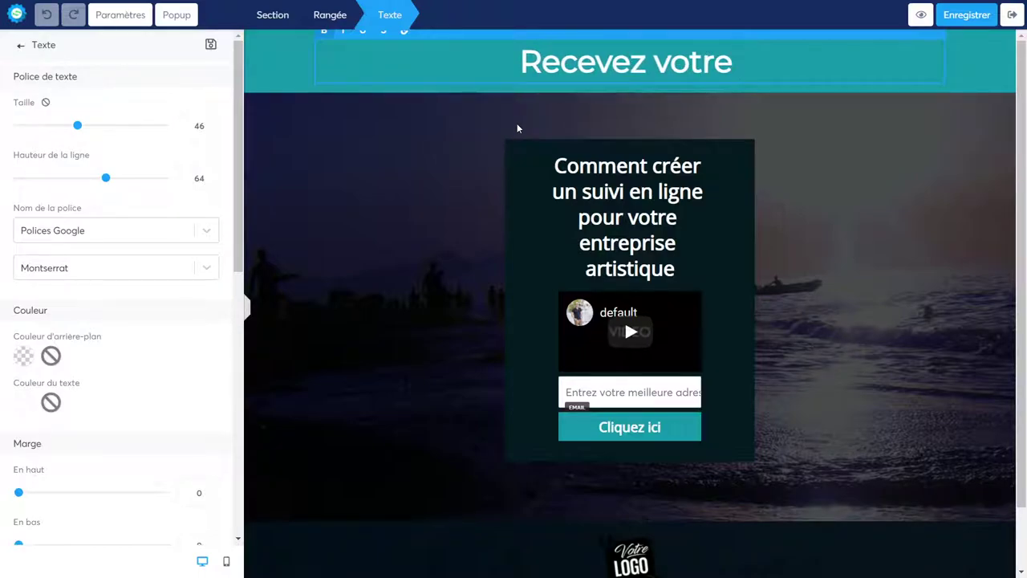
type(" vidéo GRATUITE")
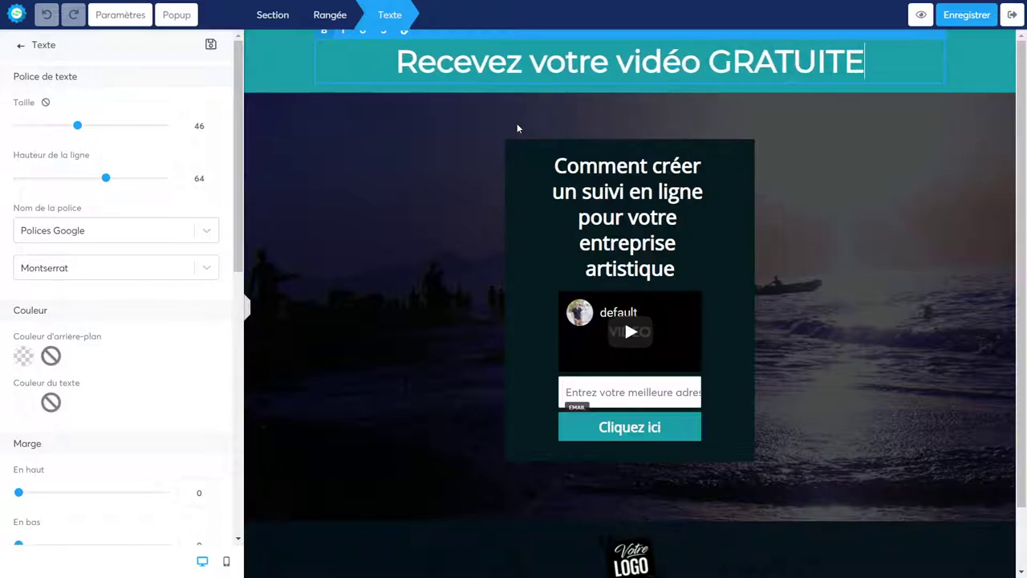
Replace the text above the video in the central box with "COMMENT créer un tunnel de vente?"
left_click(645, 221)
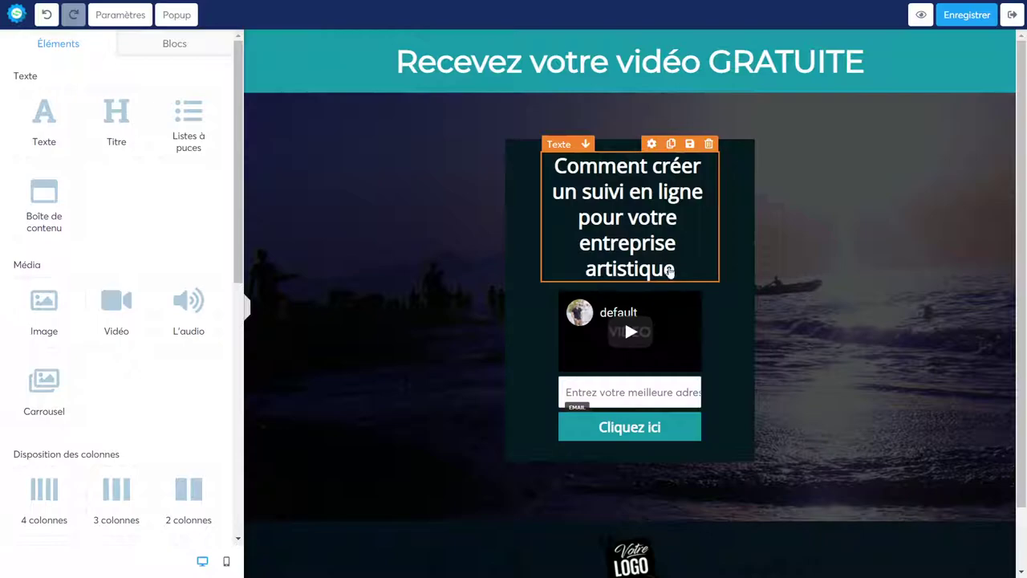
left_click(670, 272)
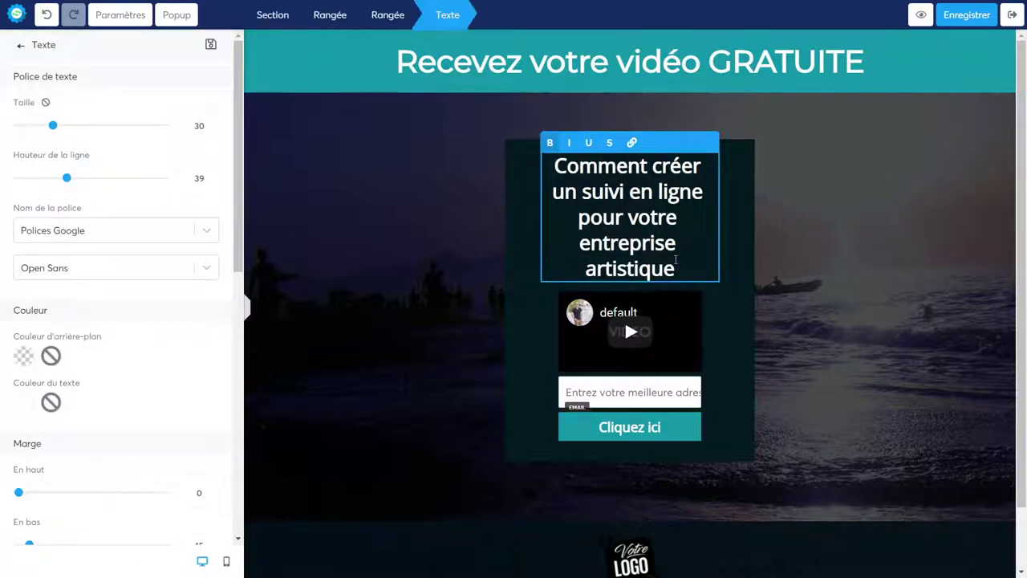
left_click_drag(681, 275, 551, 175)
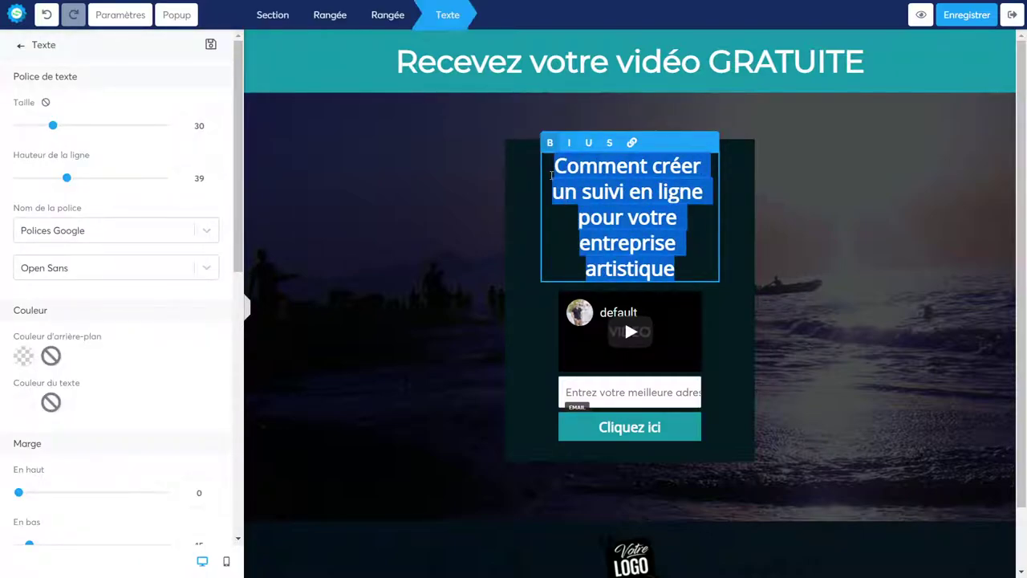
type("COMMENT")
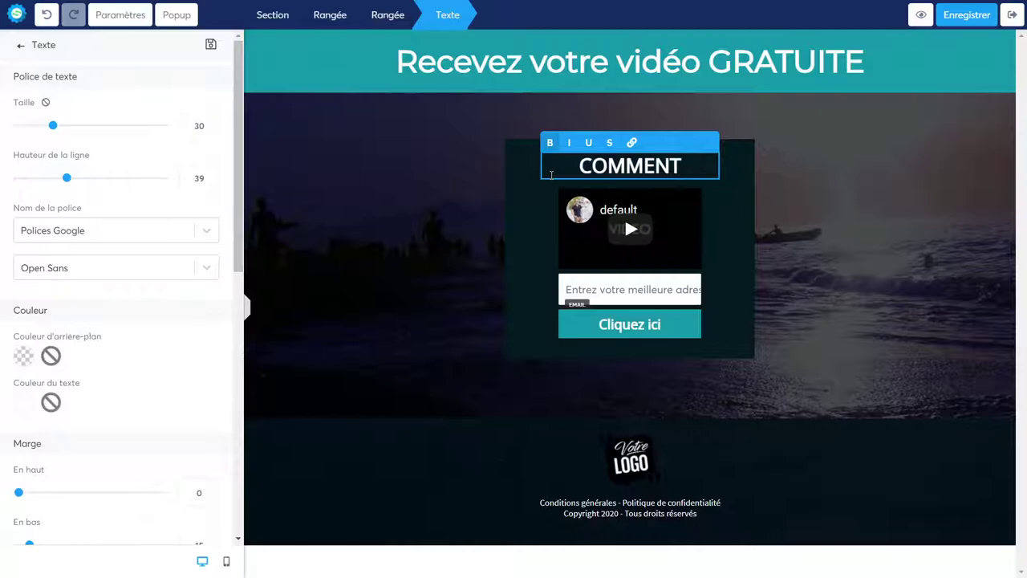
type("créer u")
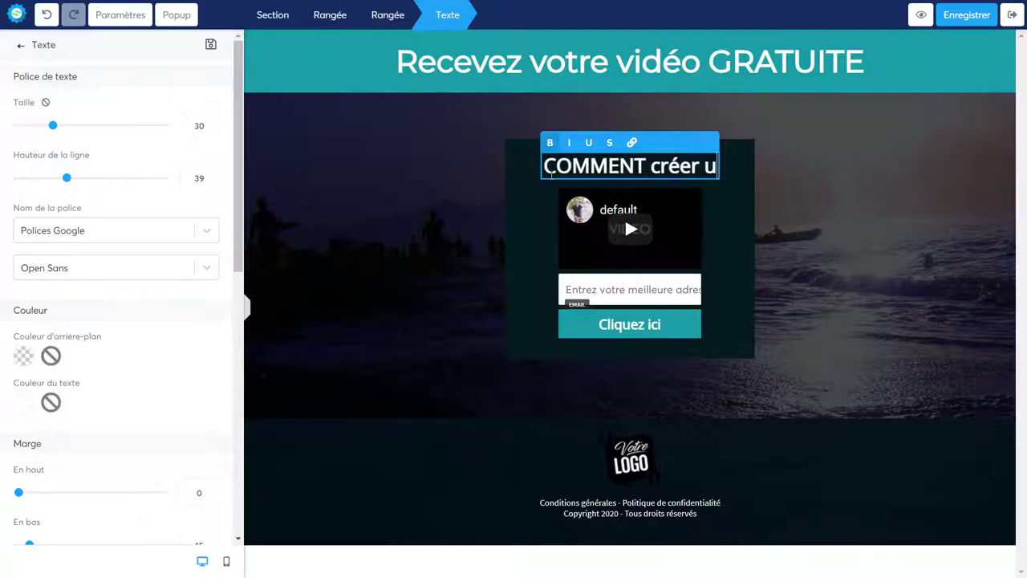
type("n tunnel de v")
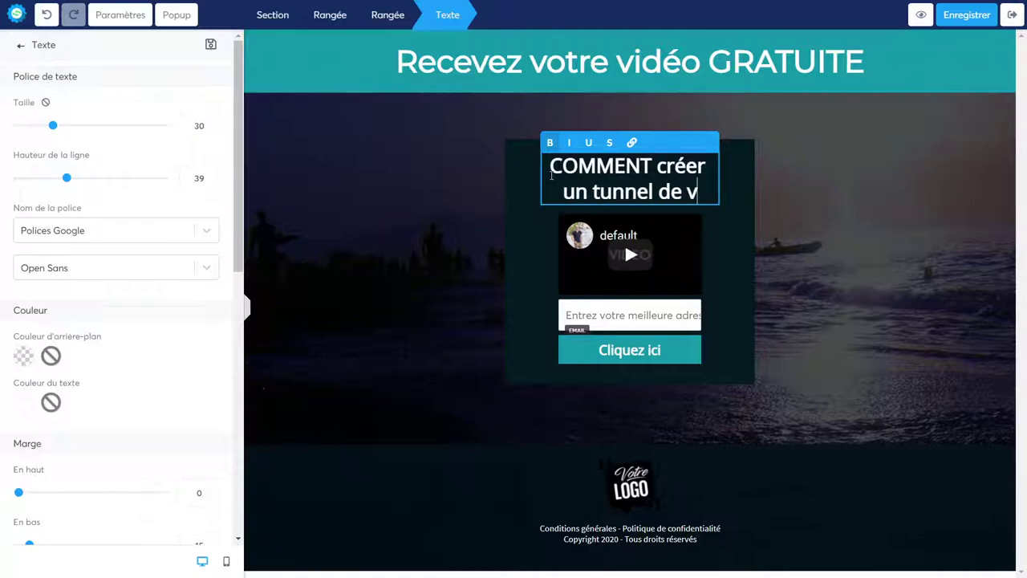
type("ente?")
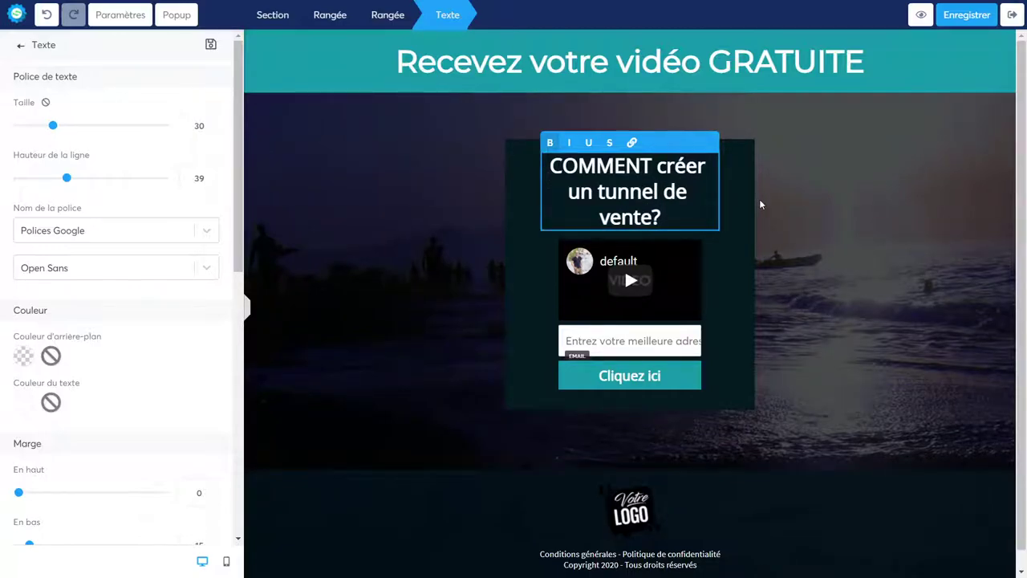
Enlarge the font size of the whole "COMMENT créer un tunnel de vente?" text
left_click(760, 204)
left_click(713, 183)
left_click_drag(711, 215, 537, 174)
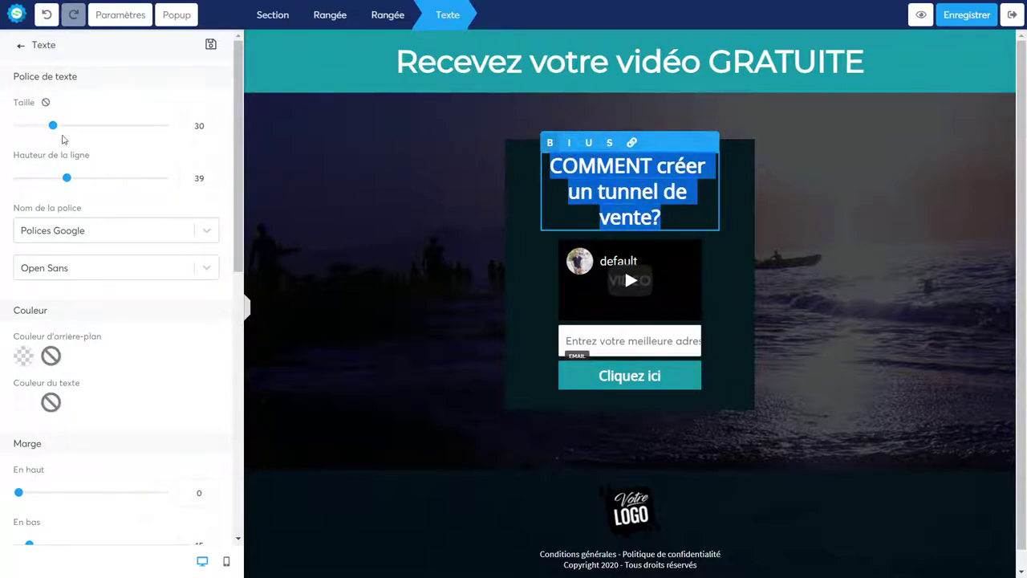
left_click_drag(53, 125, 78, 130)
left_click(811, 292)
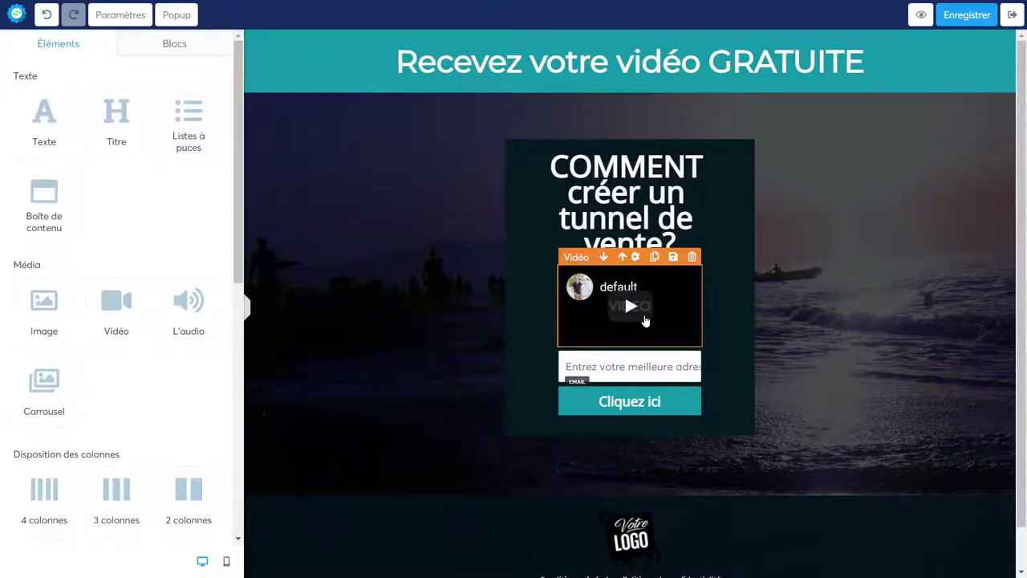
Select the page's video element, then switch to YouTube and open the "Business Pour Tous" channel page
left_click(666, 294)
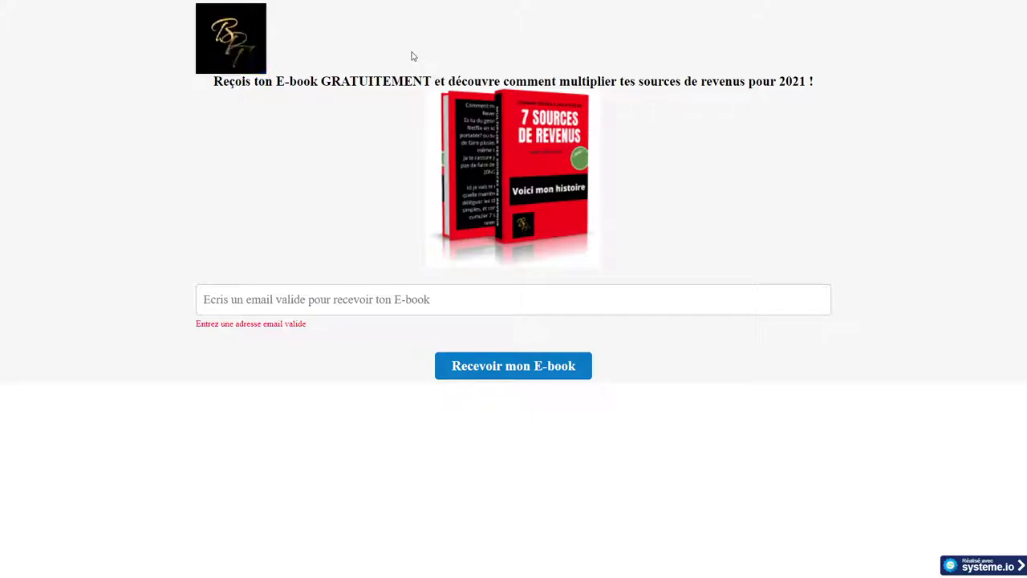
key("F11")
left_click(111, 61)
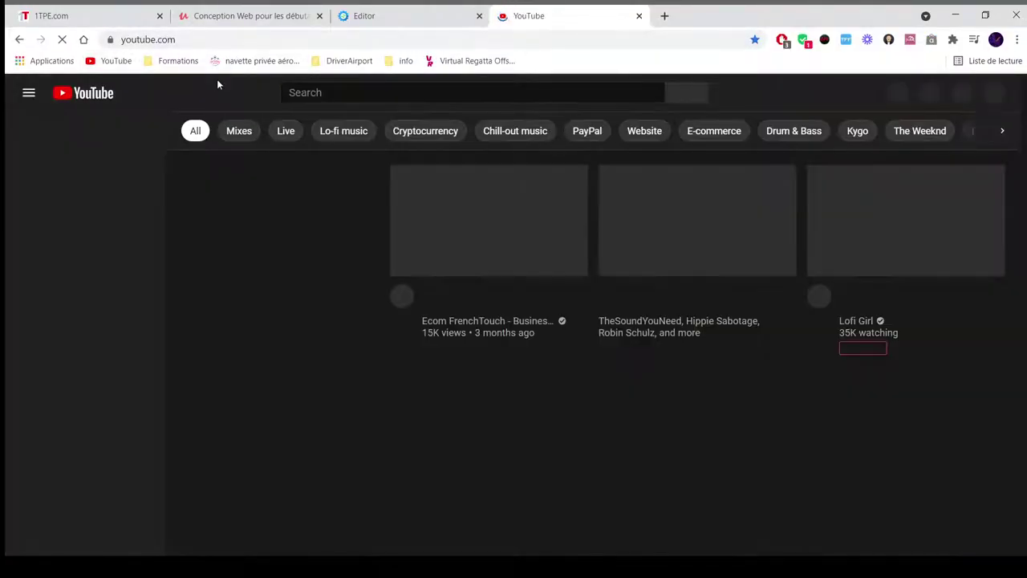
key("F11")
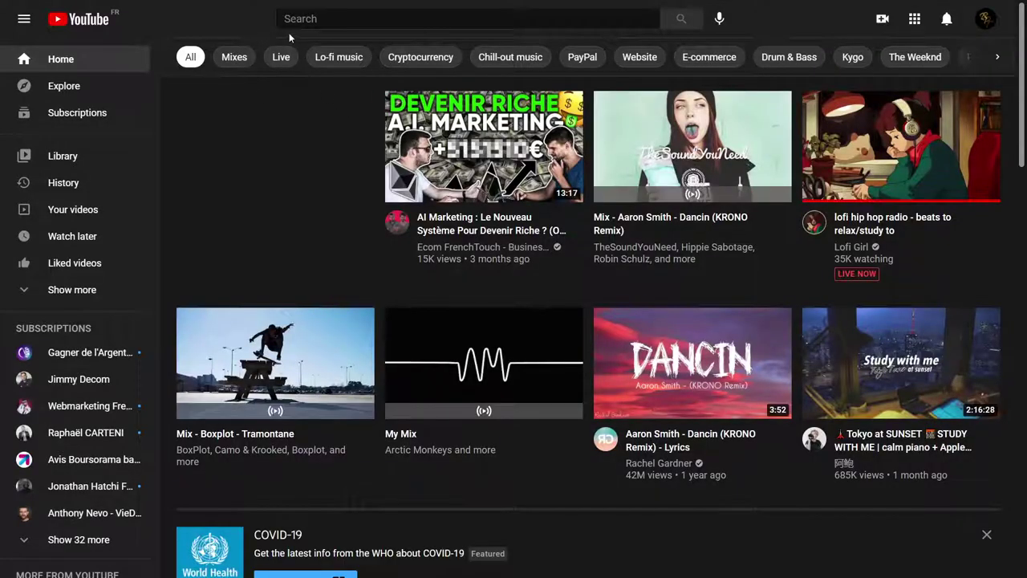
left_click(986, 19)
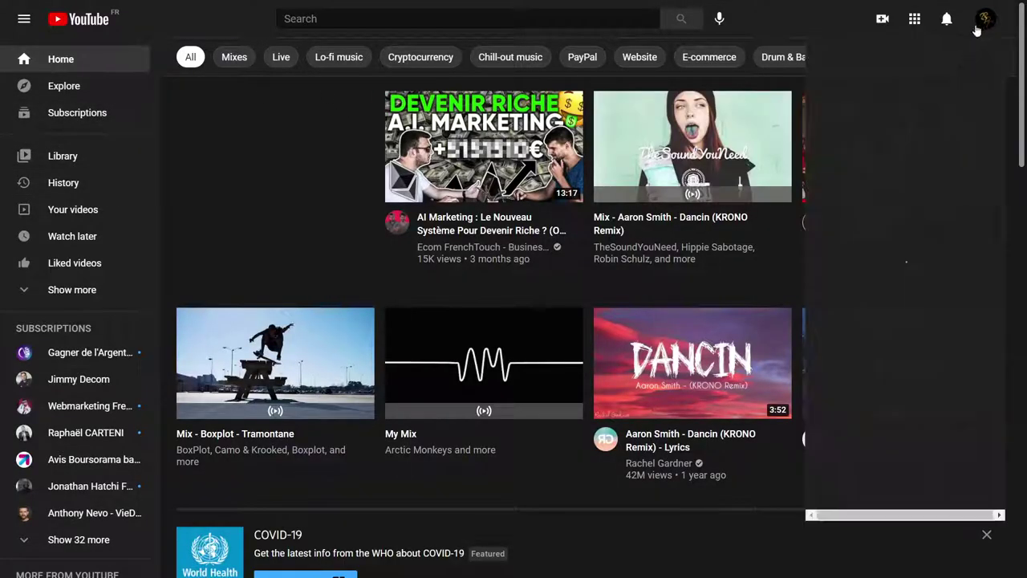
left_click(863, 109)
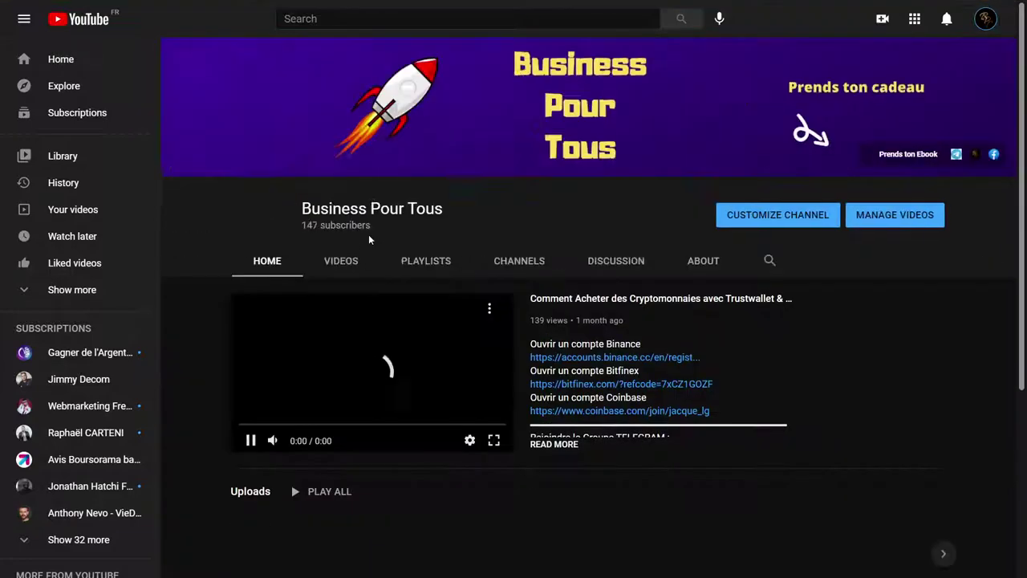
Open the channel's upload "Système.io : La plateforme pour TOUT votre business maintenant GRATUITE" and copy its web address
scroll(418, 347, "down", 3)
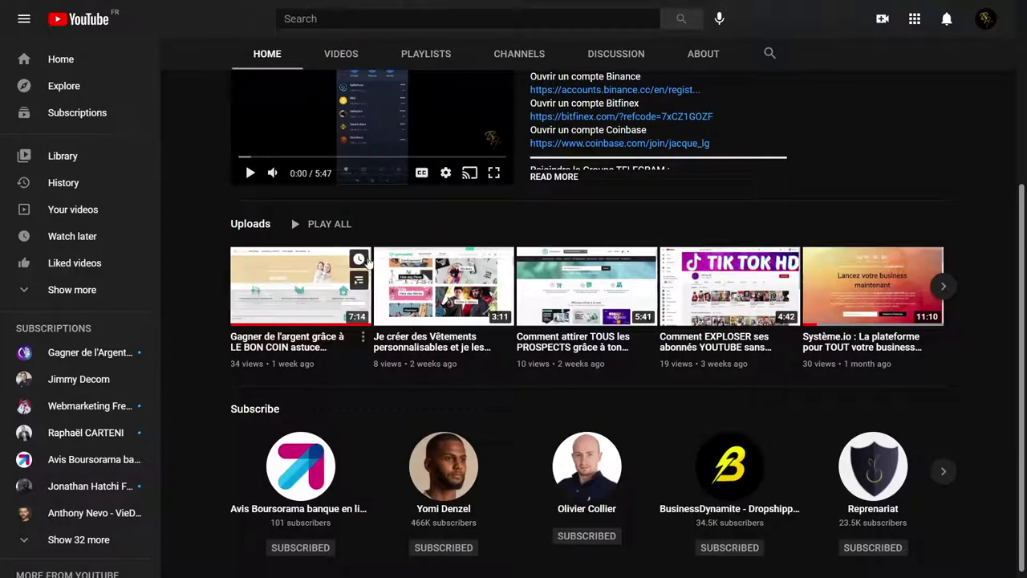
mouse_move(313, 280)
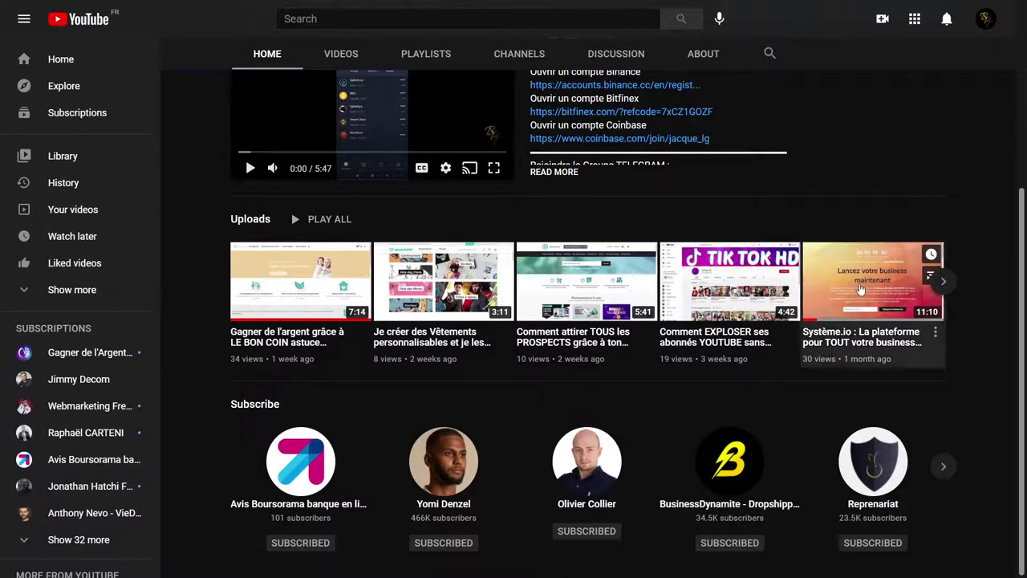
left_click(873, 281)
left_click(292, 204)
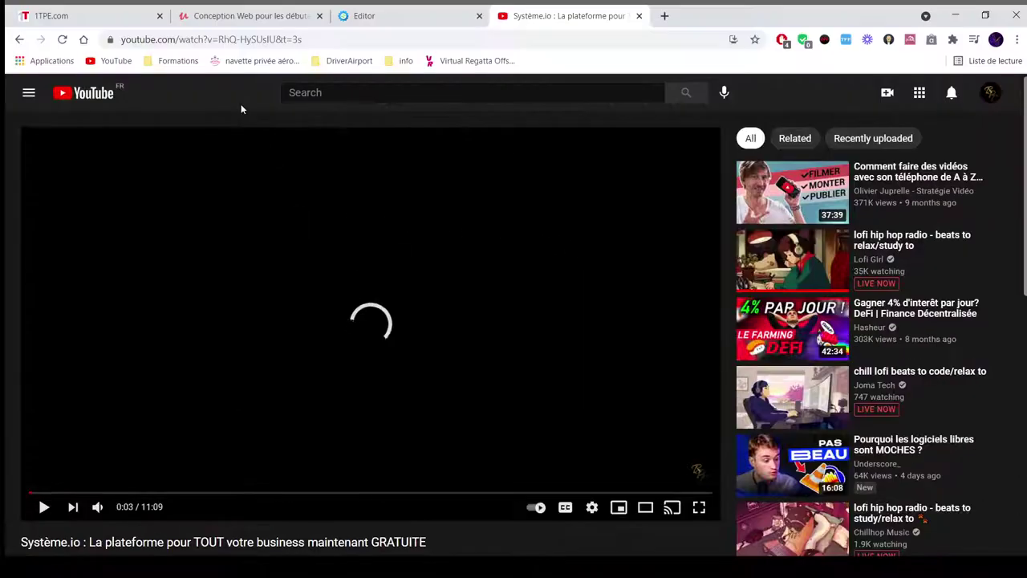
left_click(248, 16)
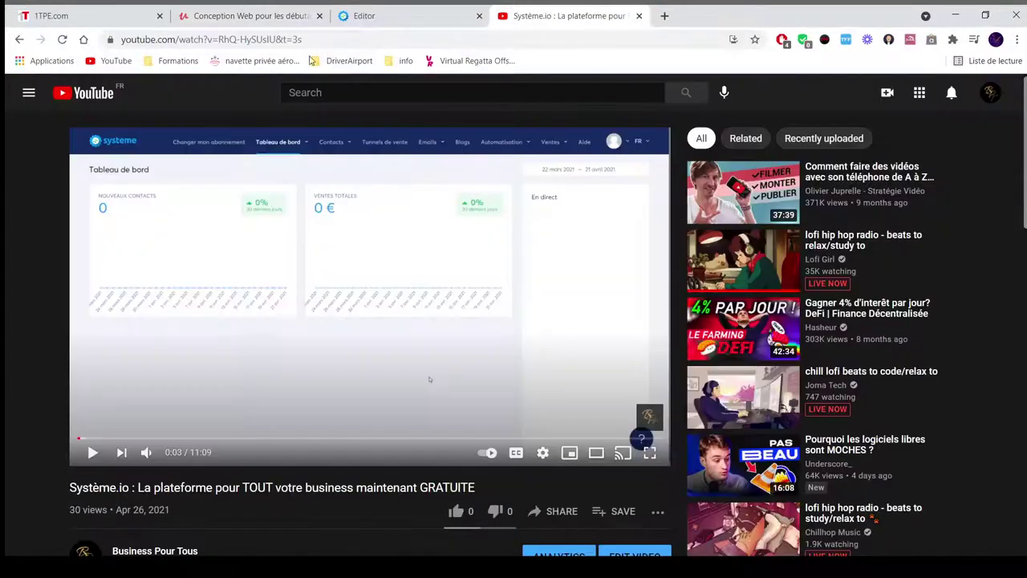
left_click(280, 40)
key("ctrl+c")
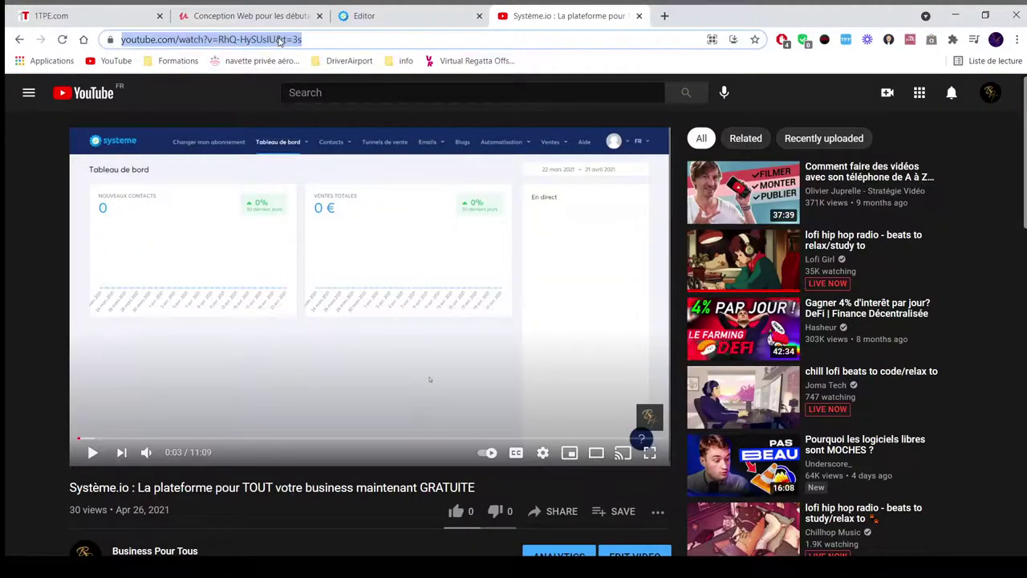
Return to the systeme.io page editor and replace the video element's YouTube URL with the copied address
left_click(365, 16)
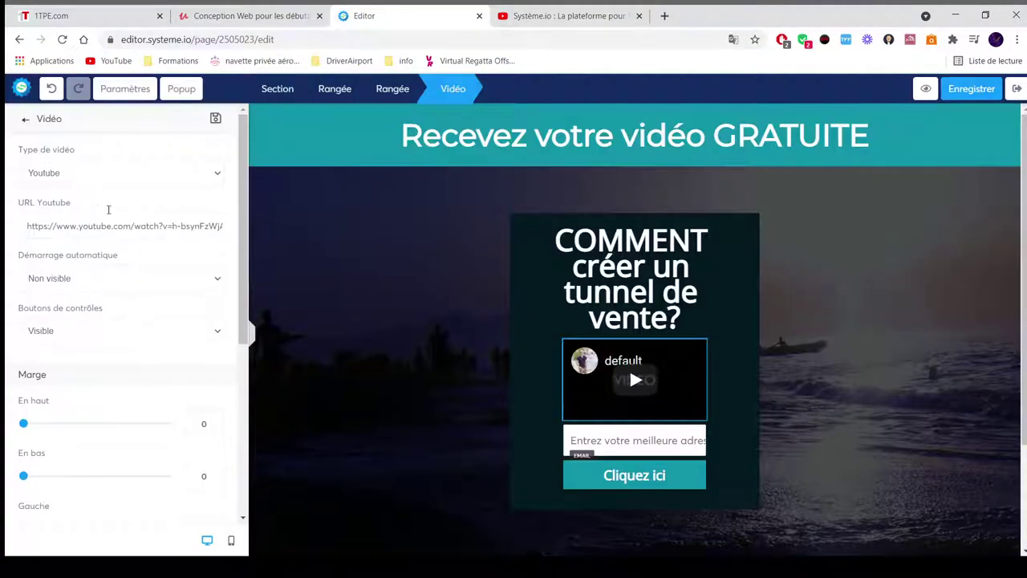
key("F11")
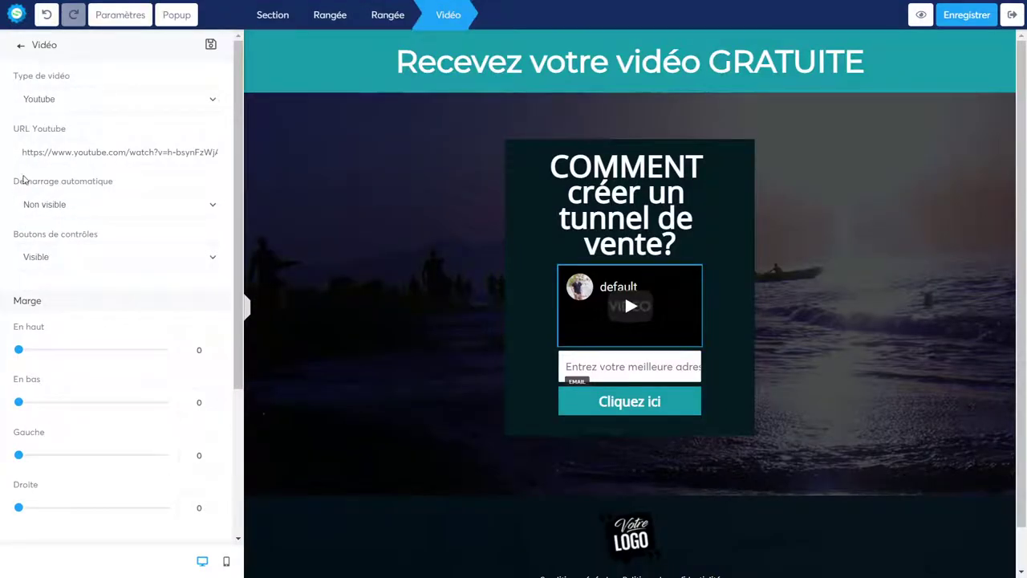
triple_click(86, 152)
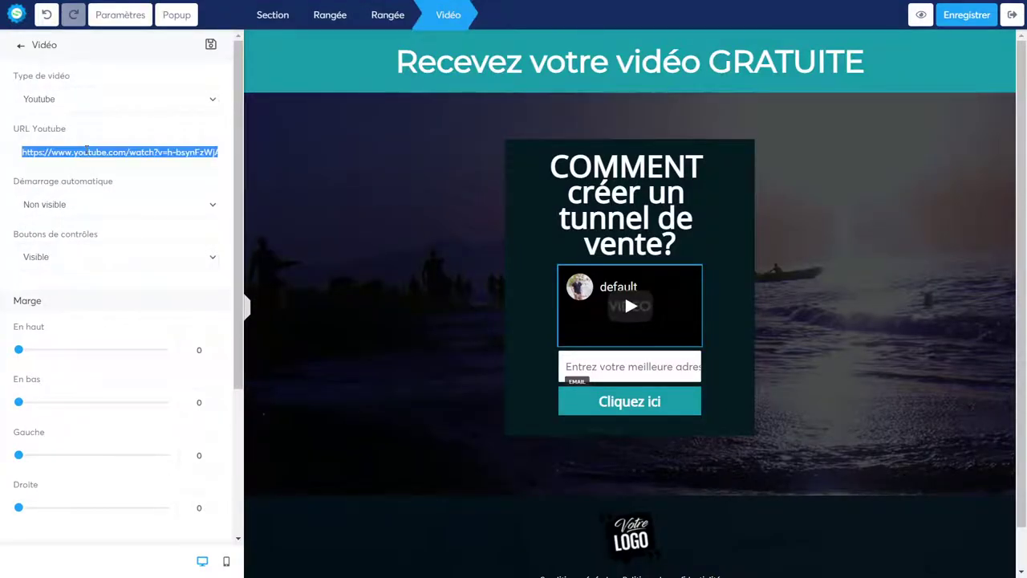
key("ctrl+v")
left_click(394, 264)
Set the top and bottom margins of the dark central box's row to 0
left_click(561, 228)
left_click(525, 229)
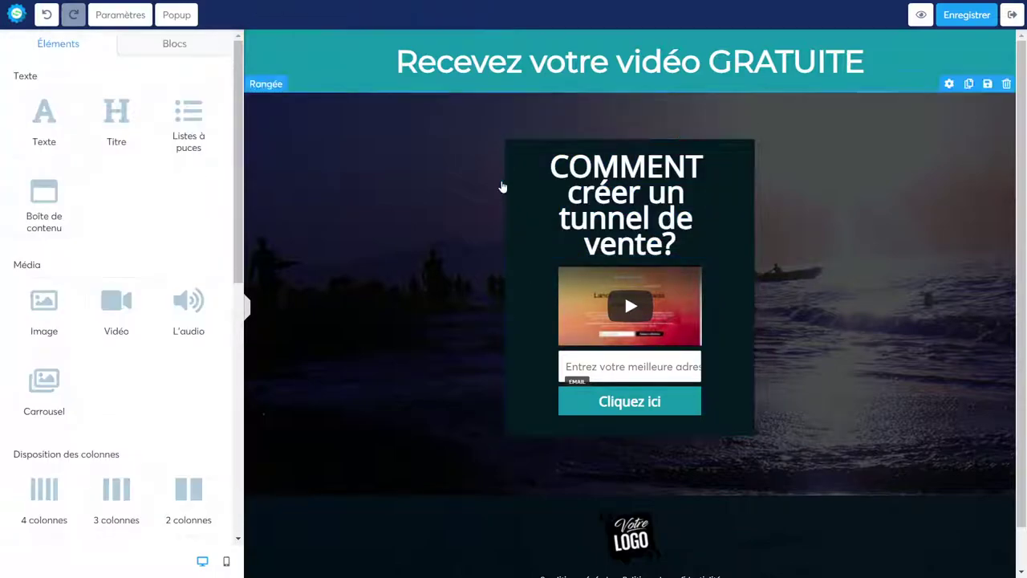
left_click(510, 209)
left_click(745, 201)
left_click(743, 193)
left_click_drag(41, 127, 5, 133)
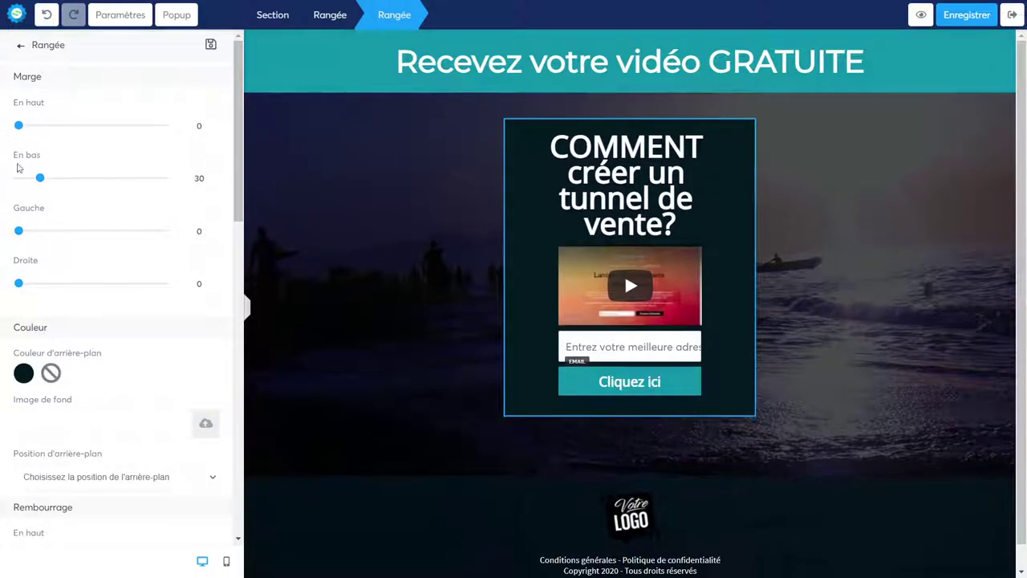
left_click_drag(40, 177, 3, 181)
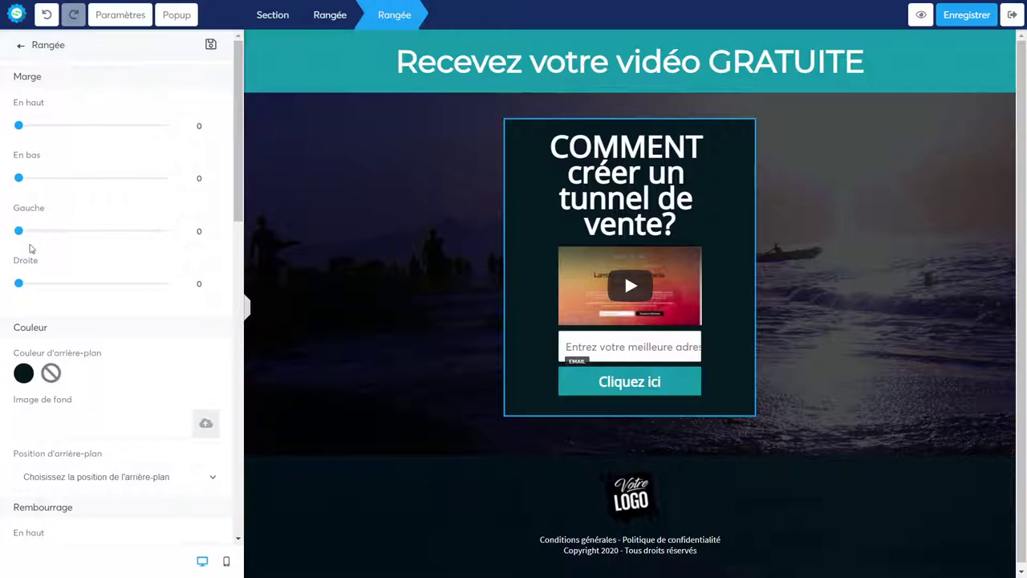
left_click(518, 297)
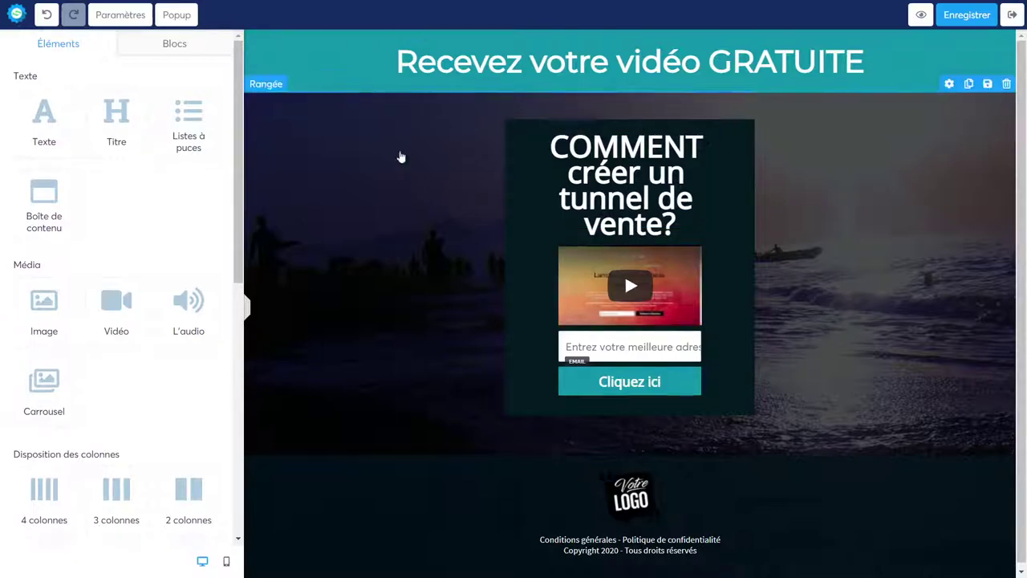
Set the video's "Démarrage automatique" option to Visible, keep "Boutons de contrôles" on Visible, and review its remaining settings
left_click(592, 225)
left_click(588, 285)
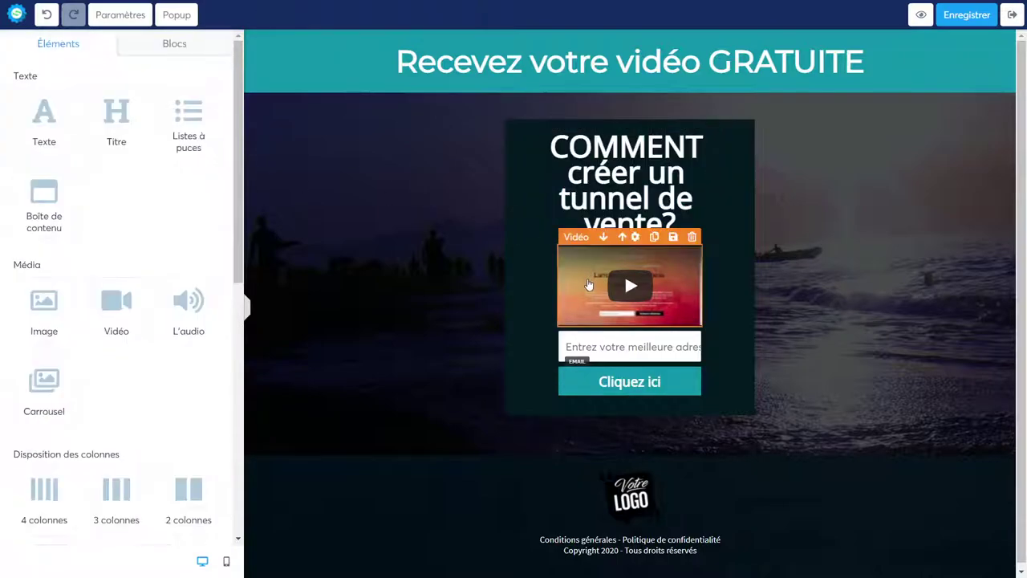
left_click(571, 276)
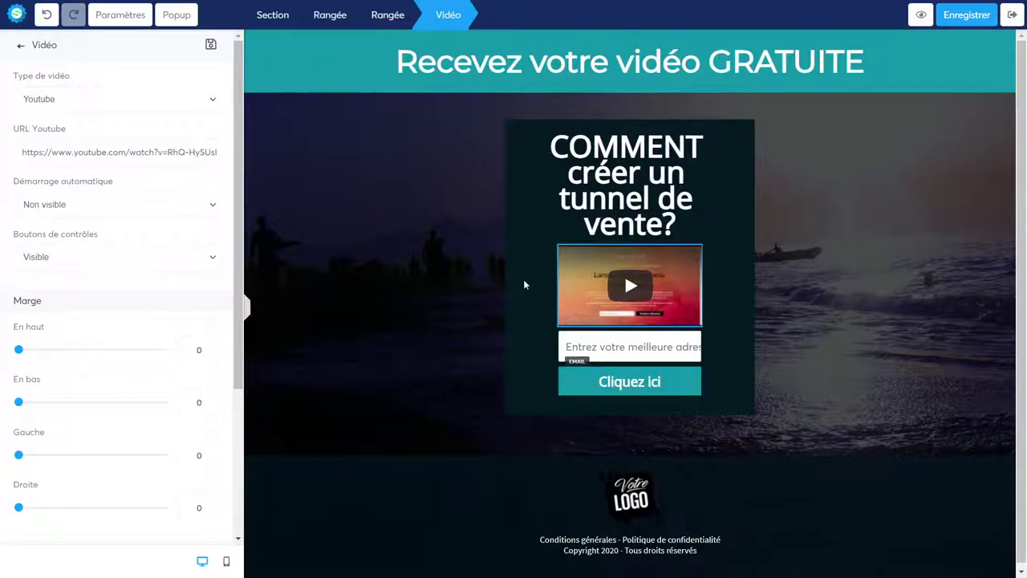
left_click(71, 227)
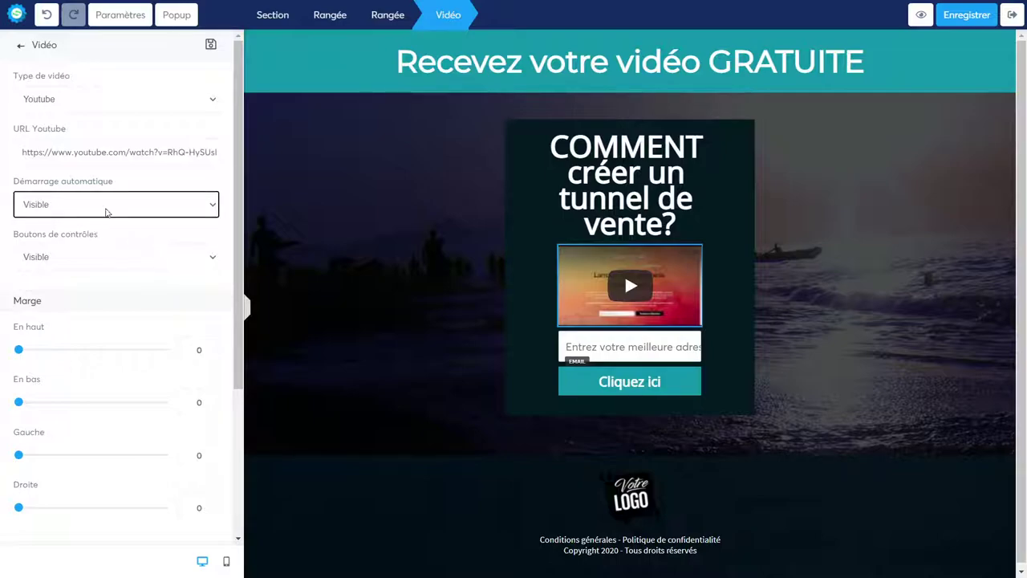
left_click(86, 265)
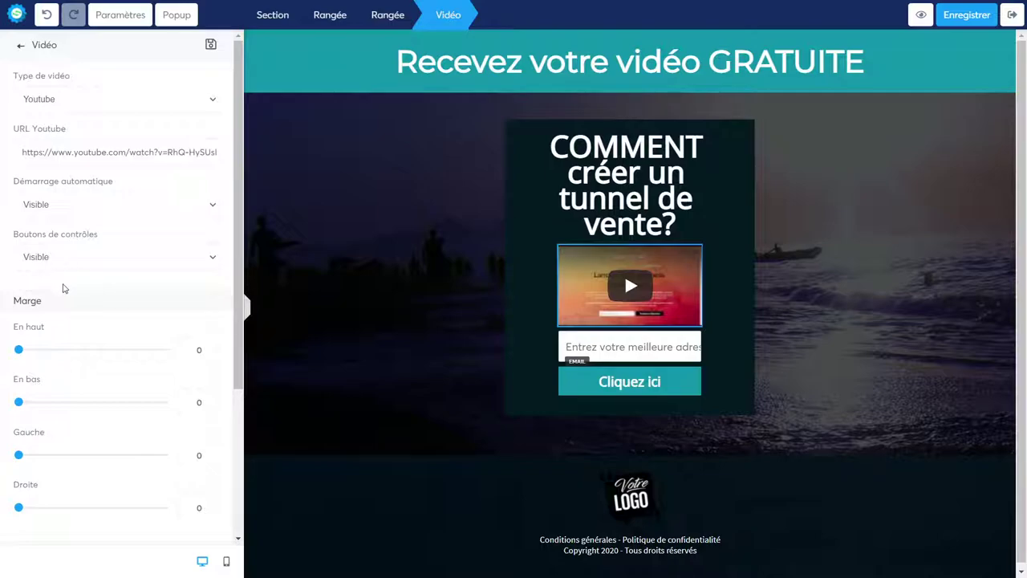
left_click(64, 268)
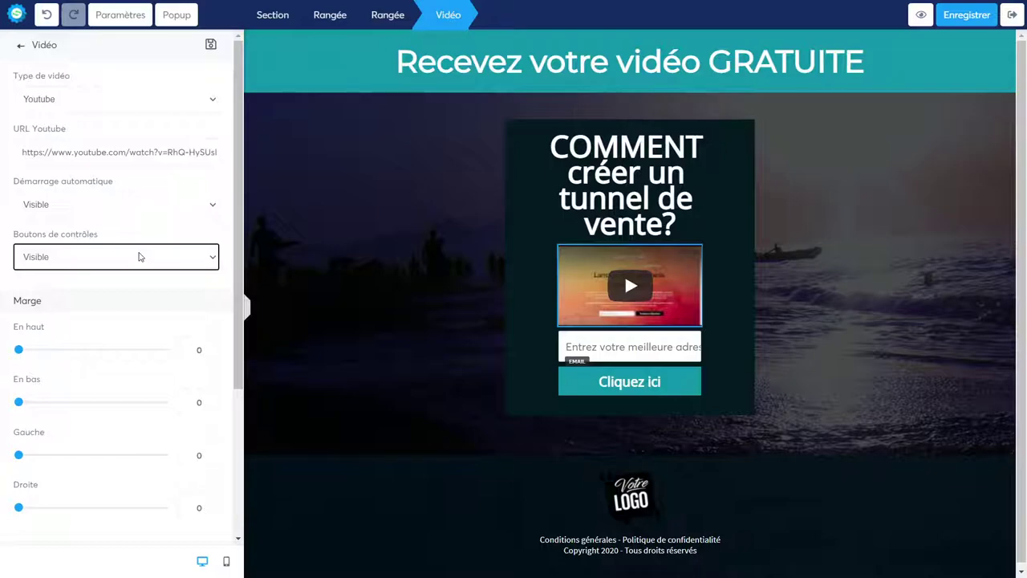
scroll(139, 257, "down", 3)
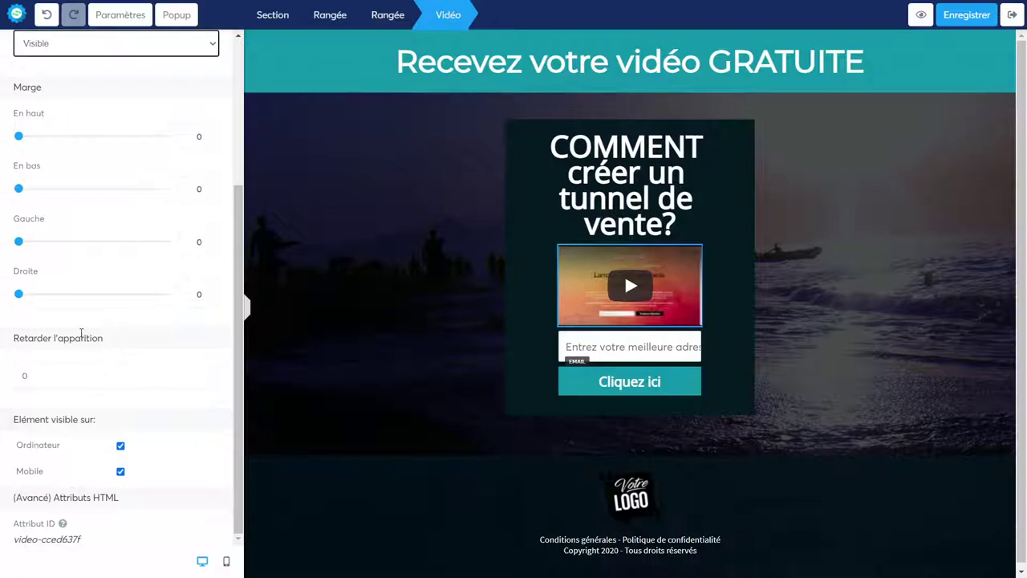
scroll(82, 333, "up", 3)
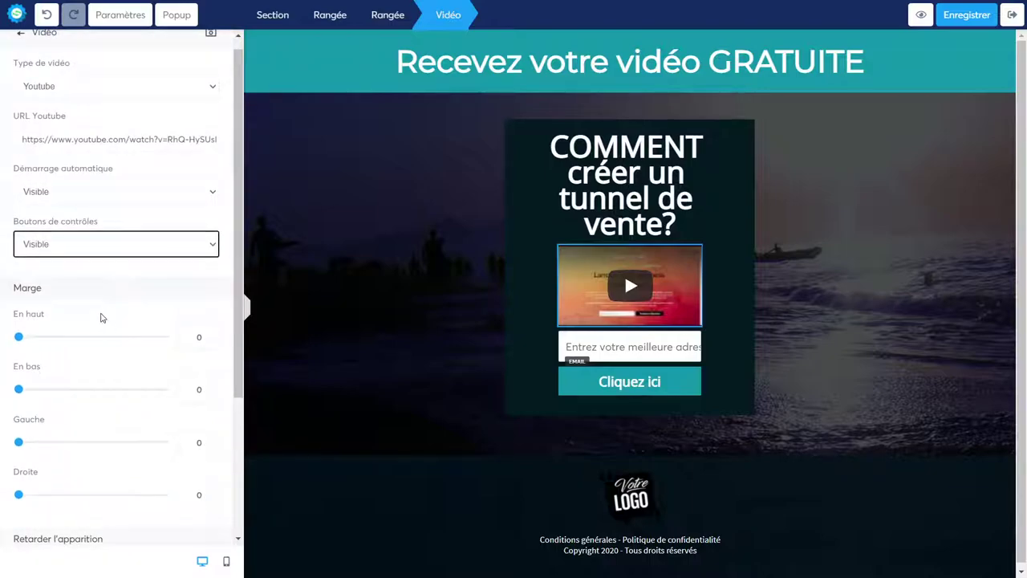
Open the settings of the "Cliquez ici" button below the e-mail field
left_click(675, 348)
left_click(629, 386)
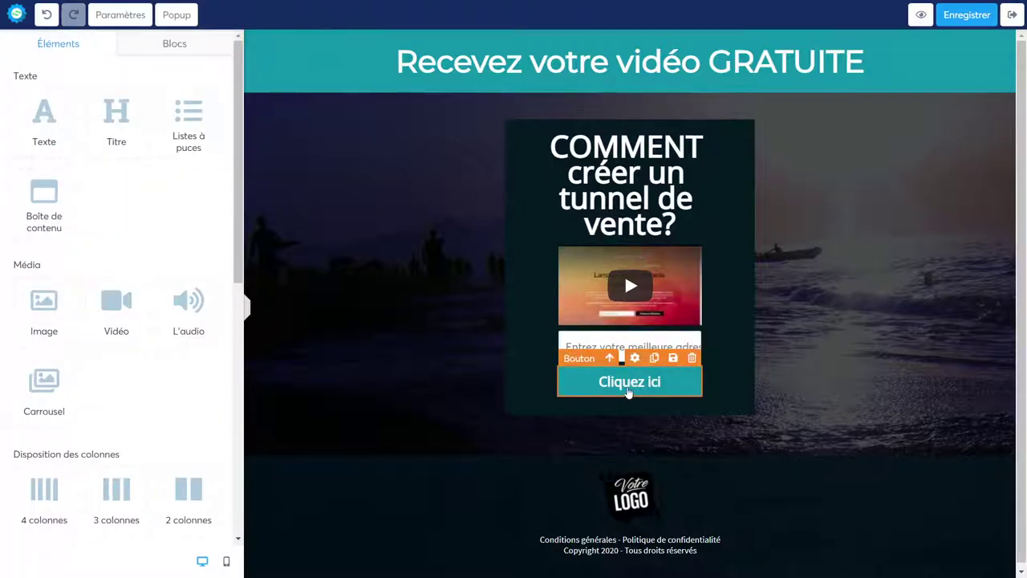
left_click(629, 391)
left_click(651, 383)
left_click(651, 384)
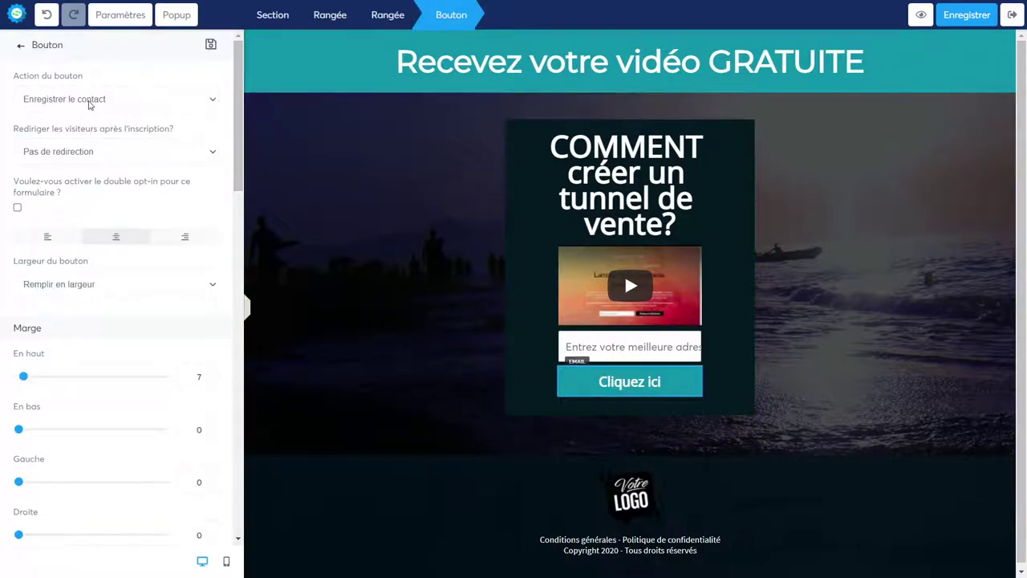
Set the "Cliquez ici" button to redirect visitors after sign-up with "Vers l'étape suivante dans le tunnel"
left_click(104, 158)
left_click(107, 177)
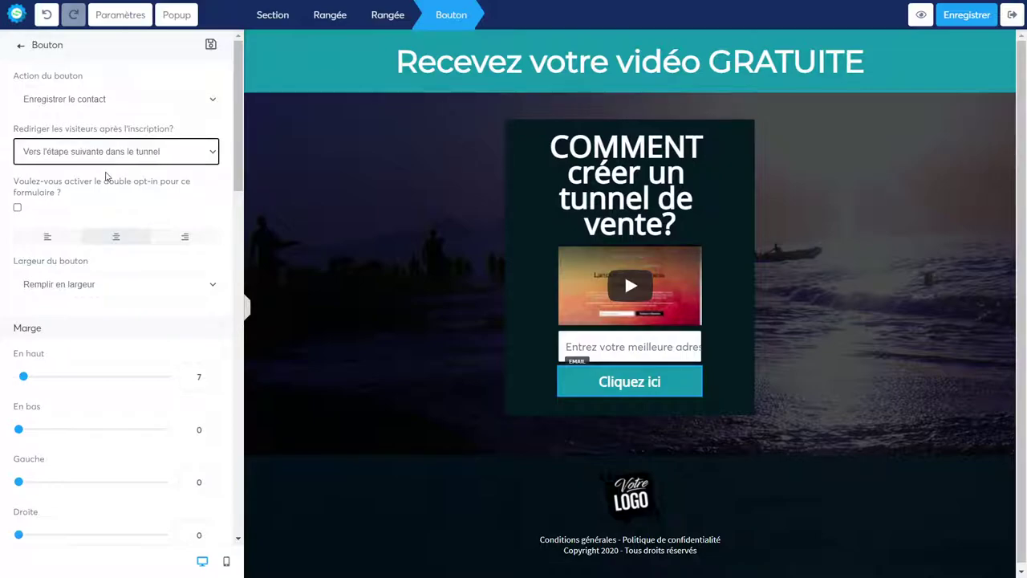
left_click(649, 386)
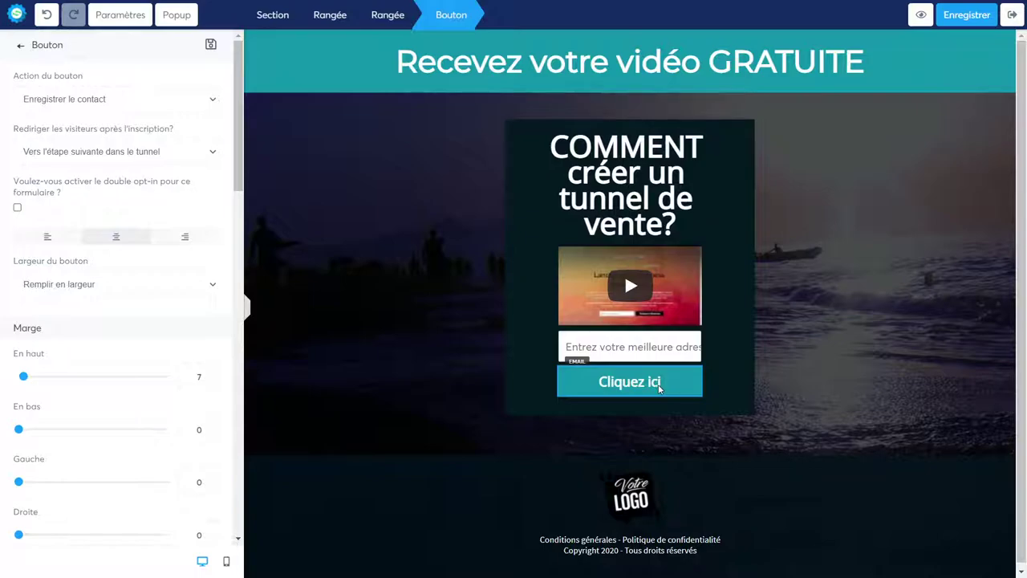
left_click(659, 389)
left_click(651, 380)
left_click(648, 382)
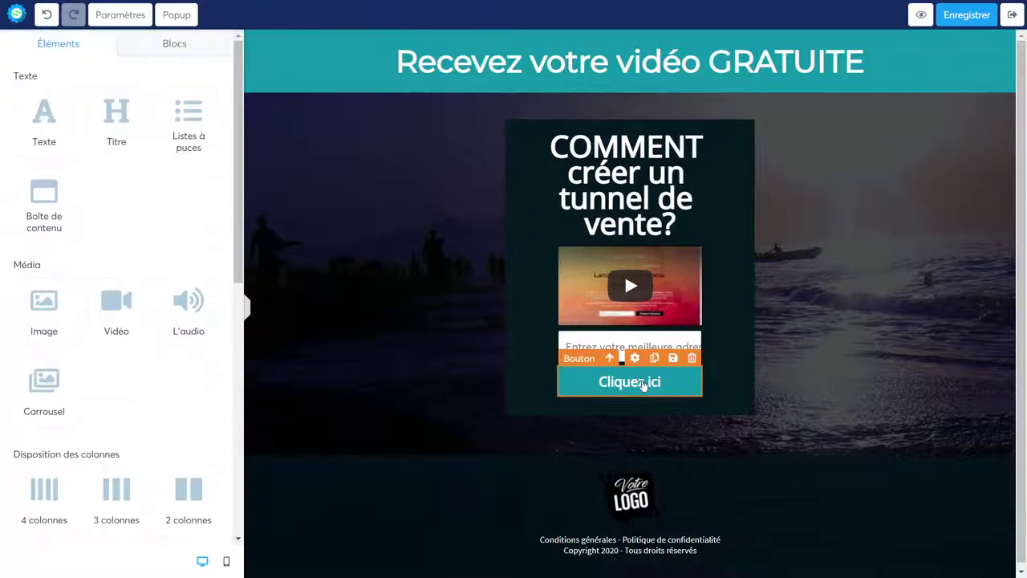
left_click(965, 161)
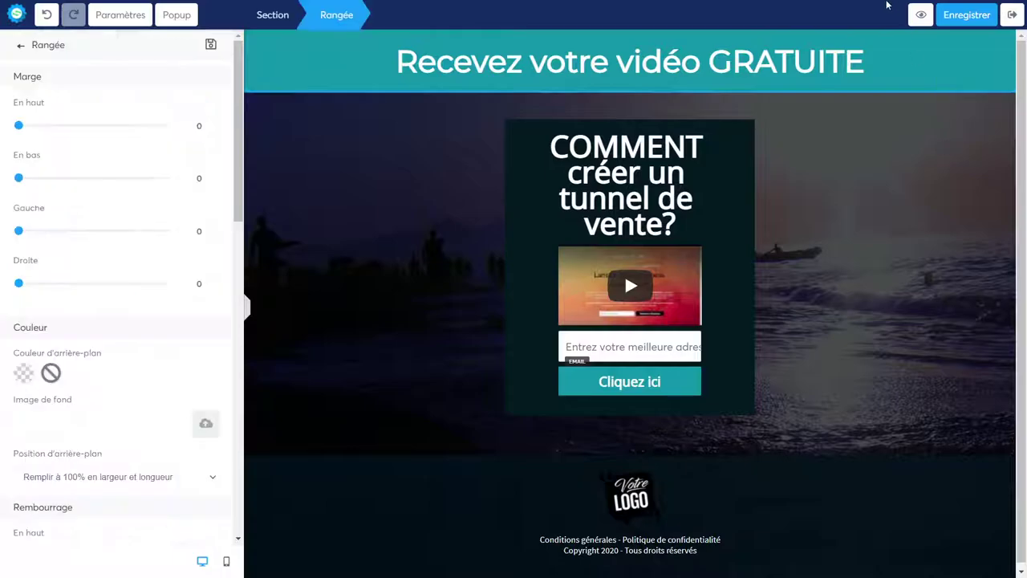
Preview the capture page, dismiss the preview notice, and check the video's playback by unmuting and pausing it
left_click(921, 14)
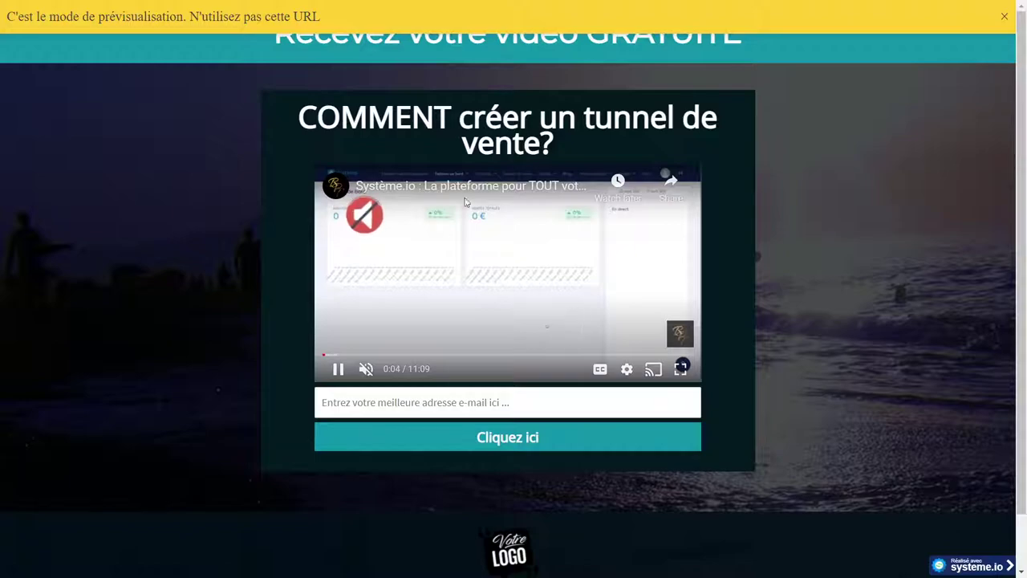
left_click(1004, 17)
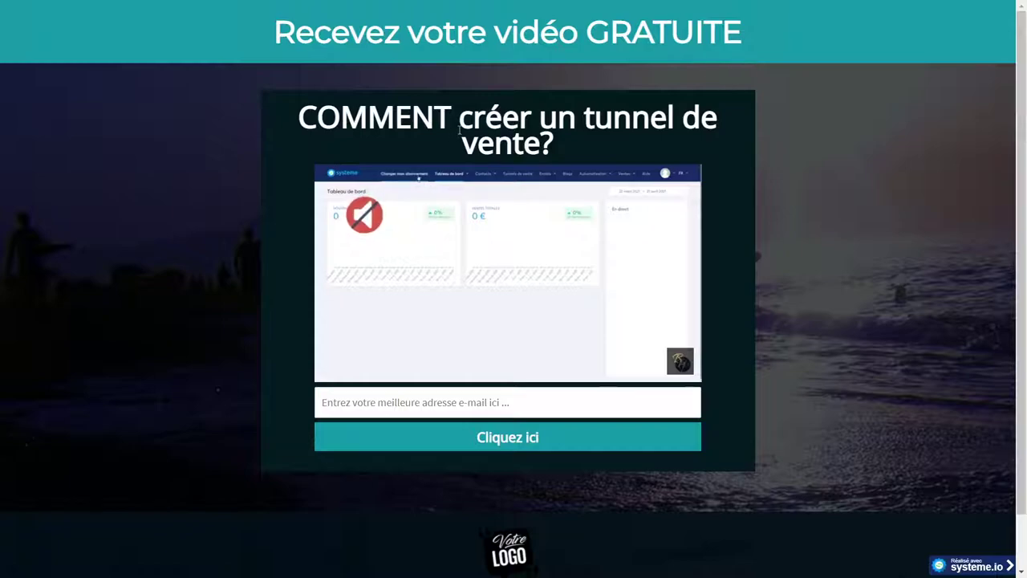
left_click(361, 218)
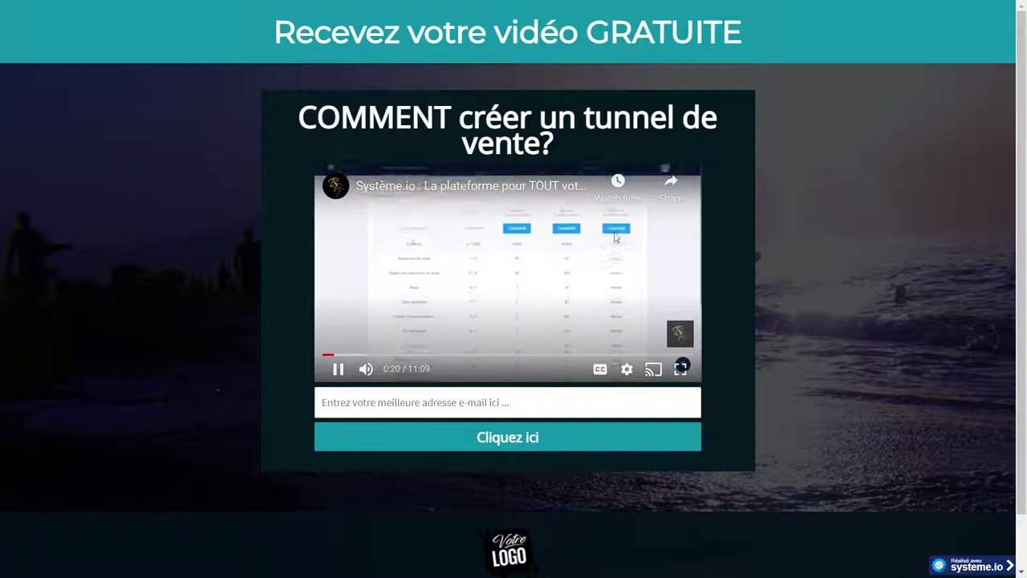
left_click(338, 369)
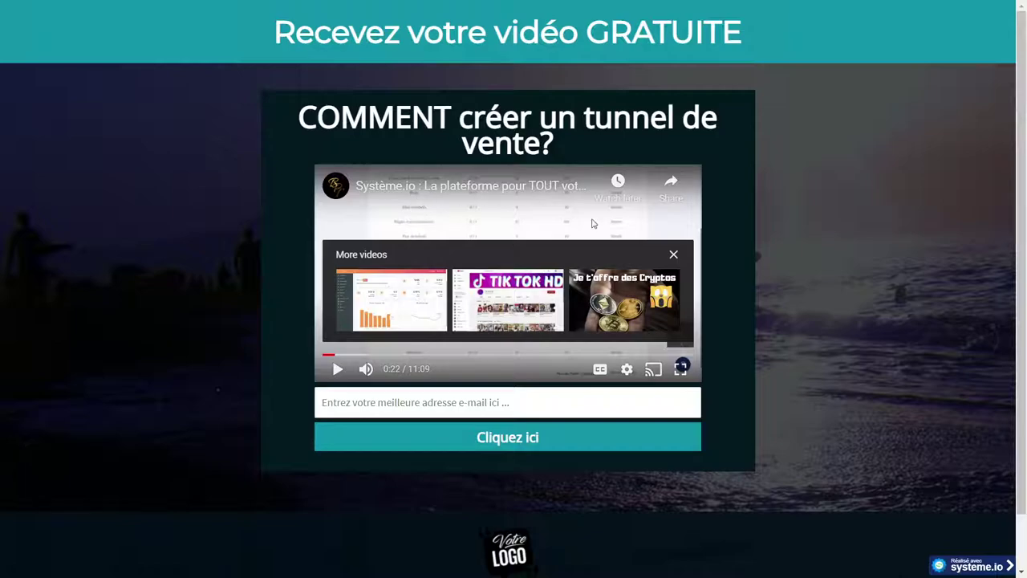
Test the preview's sign-up form by submitting a sample e-mail address, and return to the page editor
left_click(491, 406)
type("teste@mail.com")
left_click(538, 437)
double_click(881, 115)
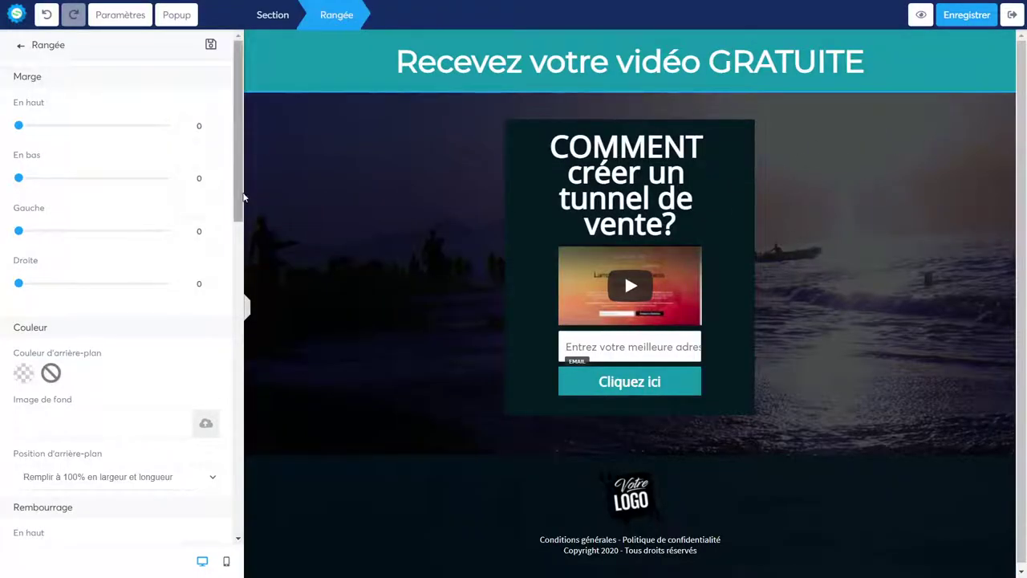
Review the redirect, width and margin settings of the "Cliquez ici" button
left_click(642, 384)
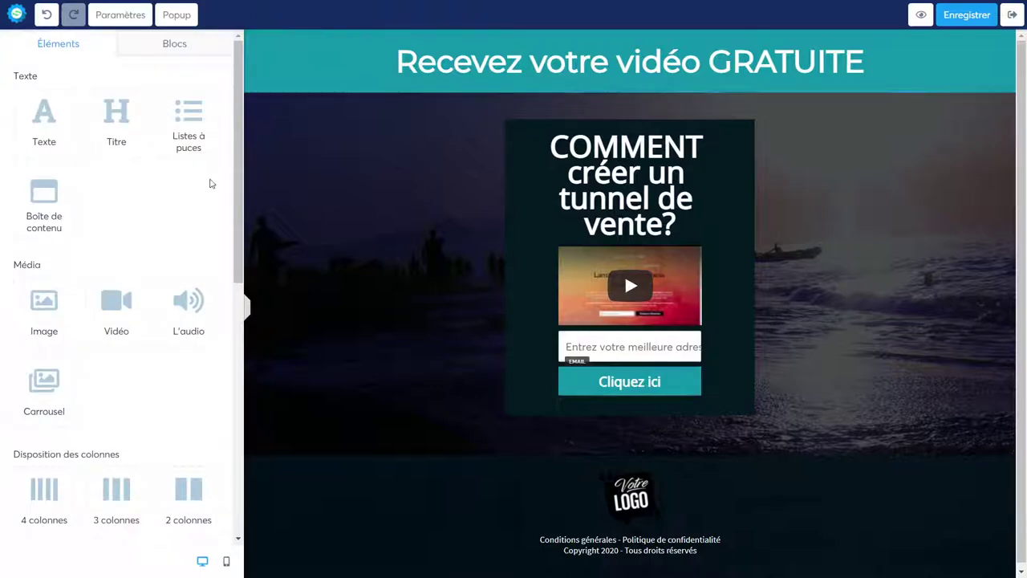
left_click(636, 383)
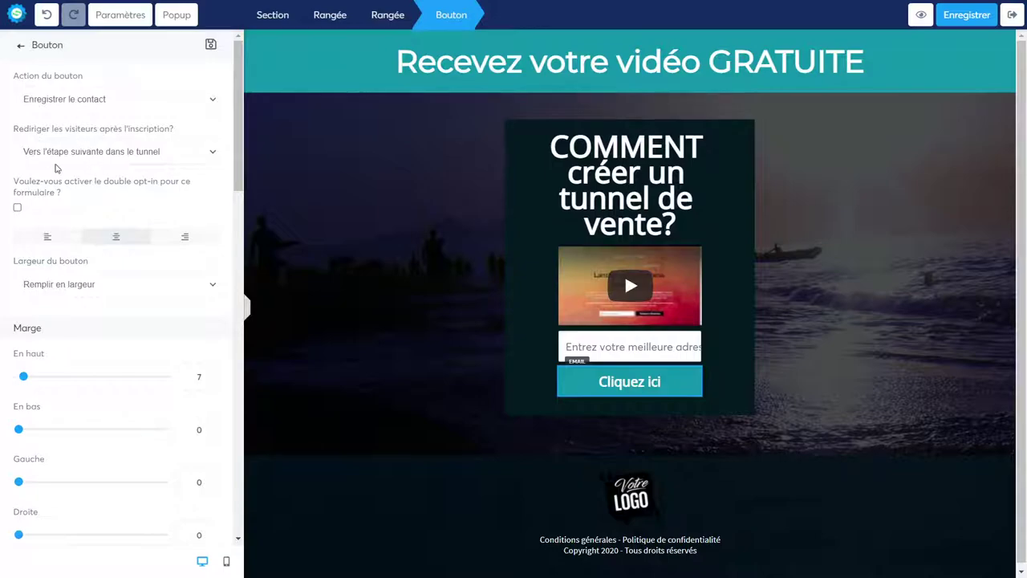
scroll(150, 176, "down", 3)
scroll(150, 178, "down", 2)
Replace the footer logo with B.png from the uploaded images and reduce its display size
left_click(634, 501)
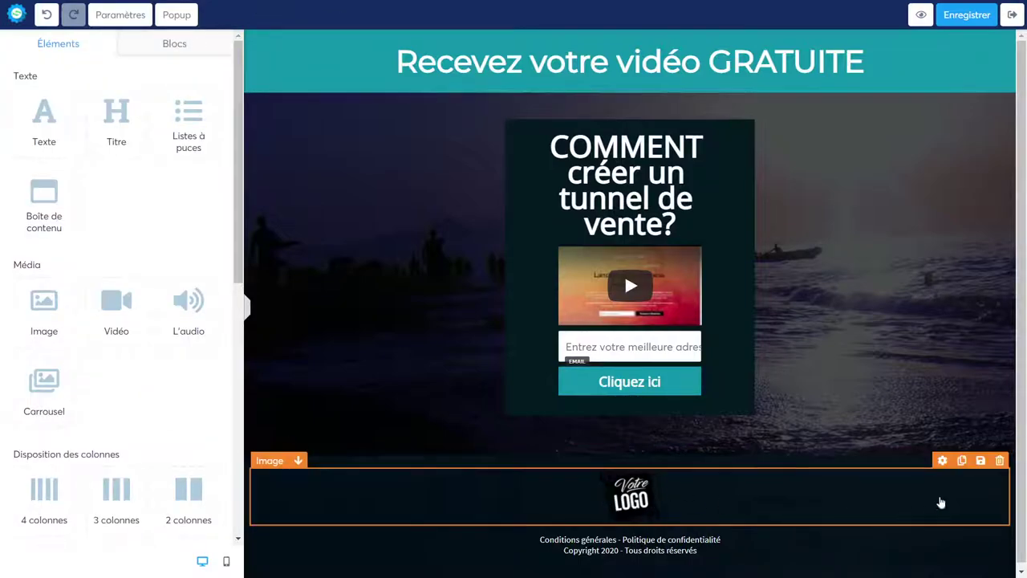
left_click(631, 502)
left_click(629, 502)
left_click(629, 503)
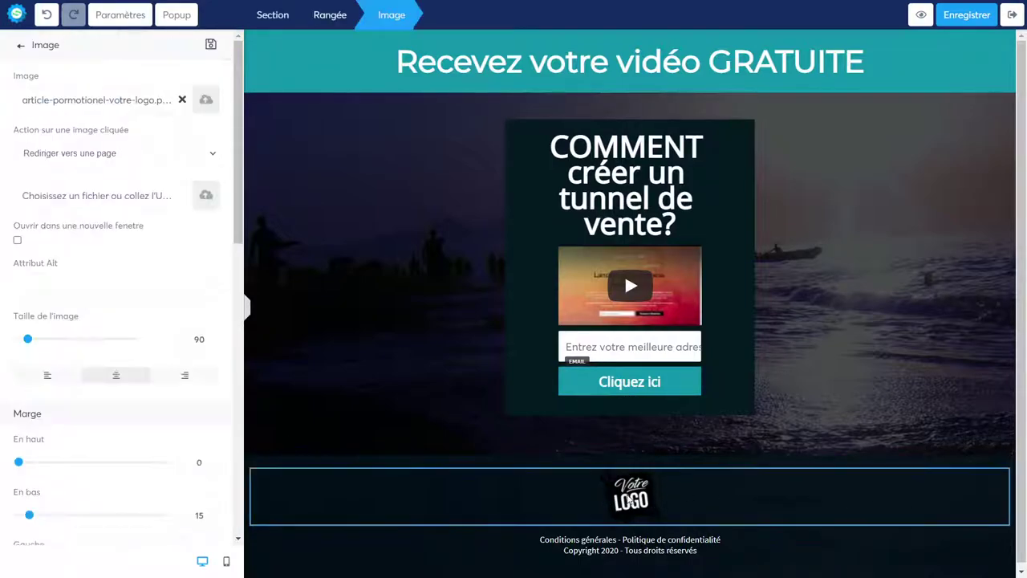
left_click(207, 99)
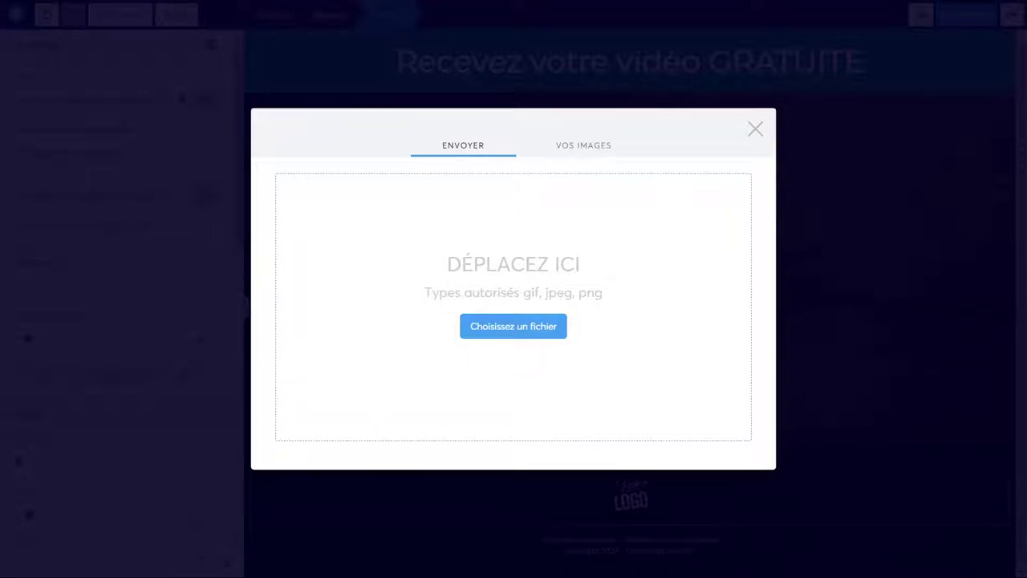
left_click(566, 148)
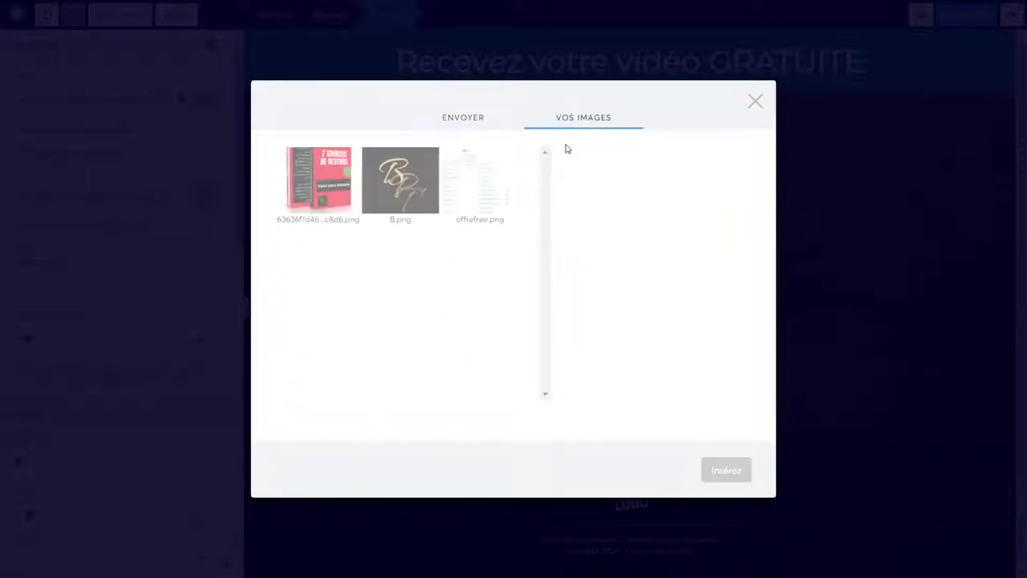
left_click(410, 225)
left_click(726, 470)
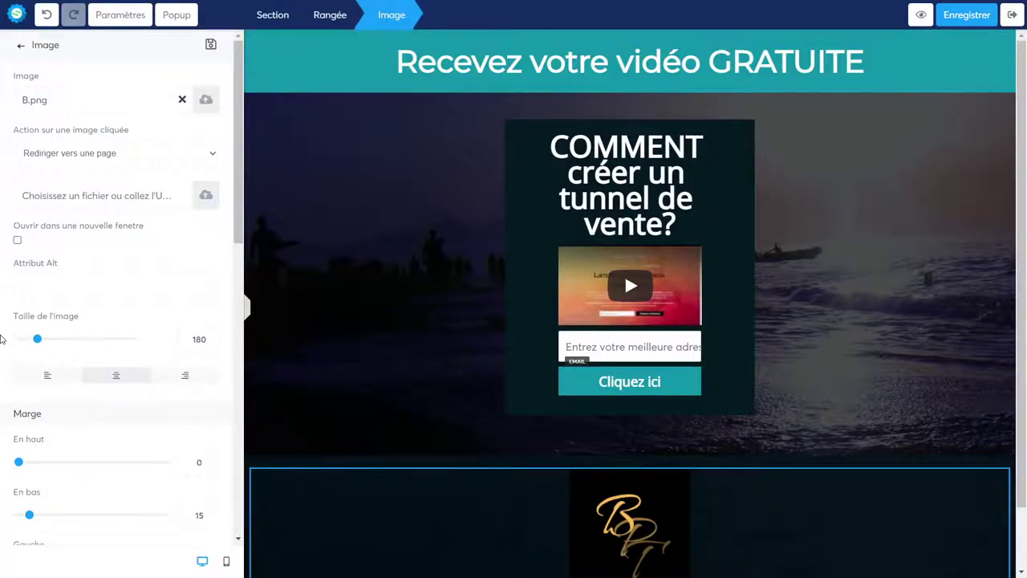
left_click_drag(44, 343, 28, 341)
left_click(811, 320)
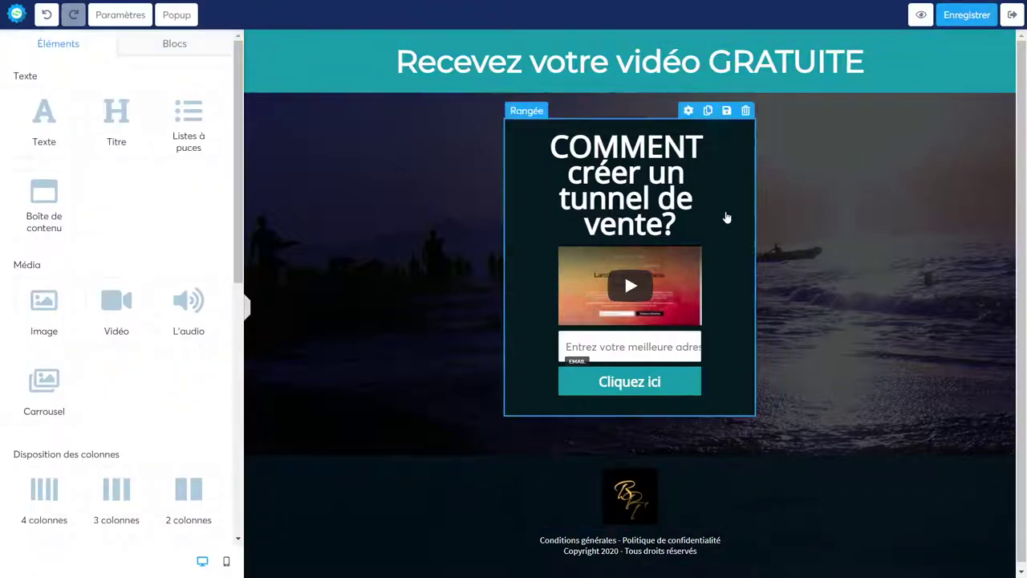
Leave the capture page editor, apply the "MERCI !" mountain template to the "Page de remerciement" step, and open that page for editing
left_click(1012, 17)
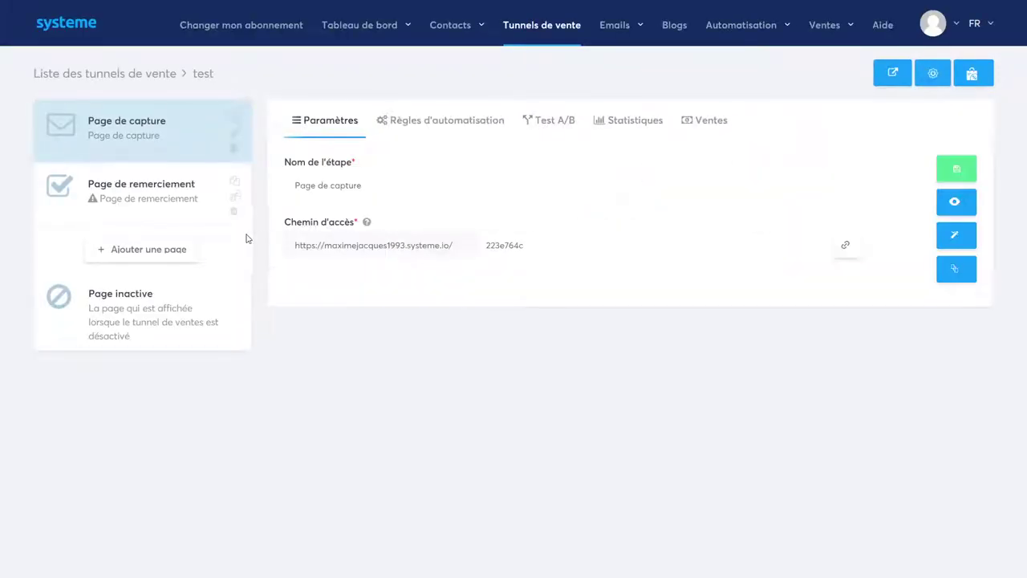
left_click(150, 201)
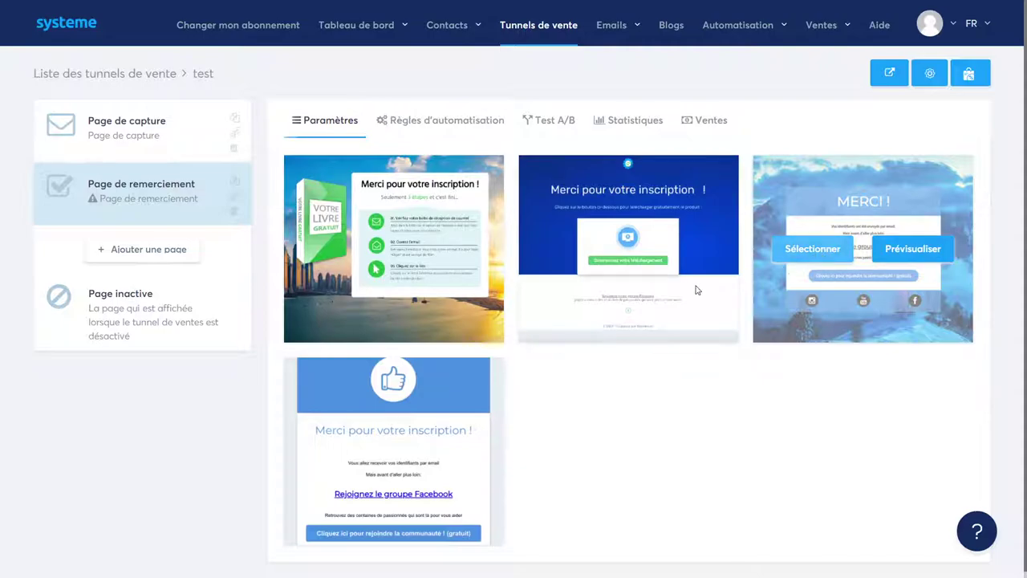
left_click(572, 248)
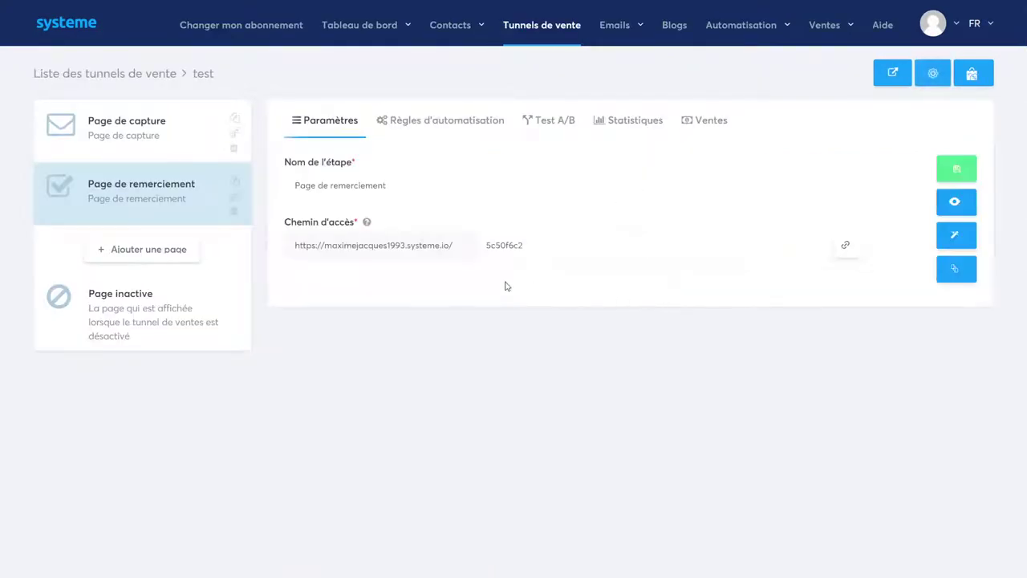
left_click(962, 239)
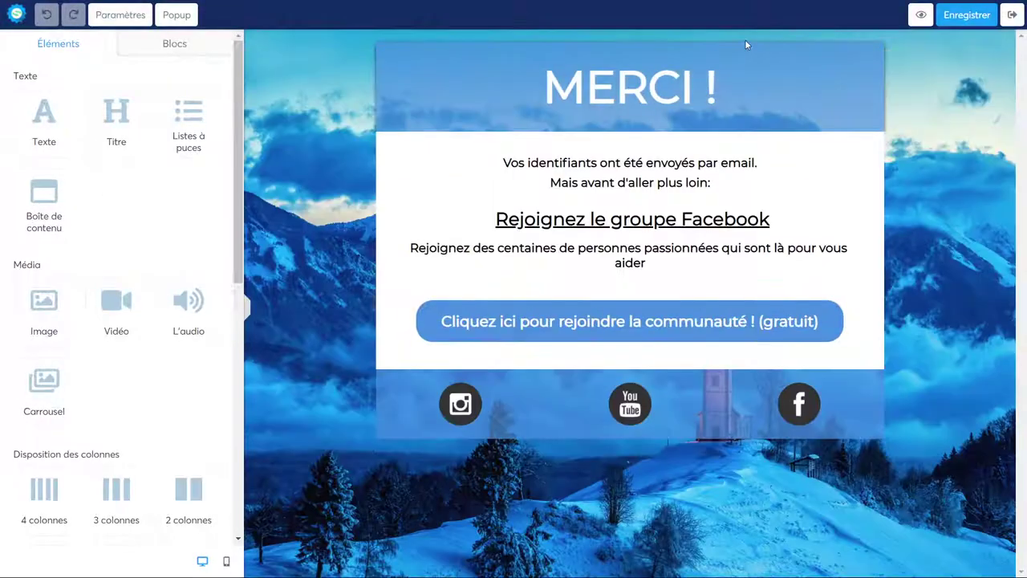
Try the background colour 396F9D on the section surrounding the "MERCI !" box
left_click(267, 408)
left_click(314, 510)
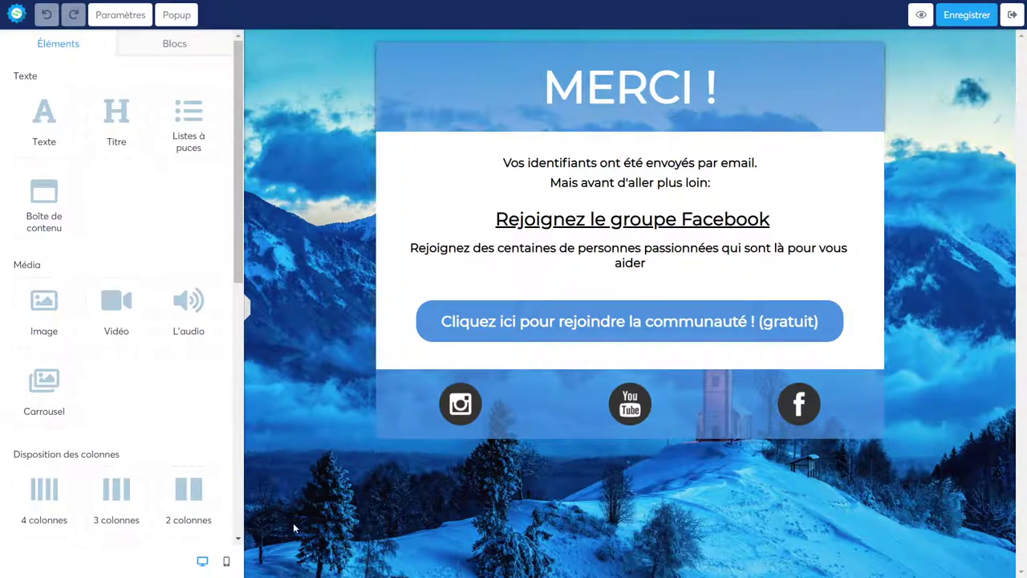
left_click(463, 441)
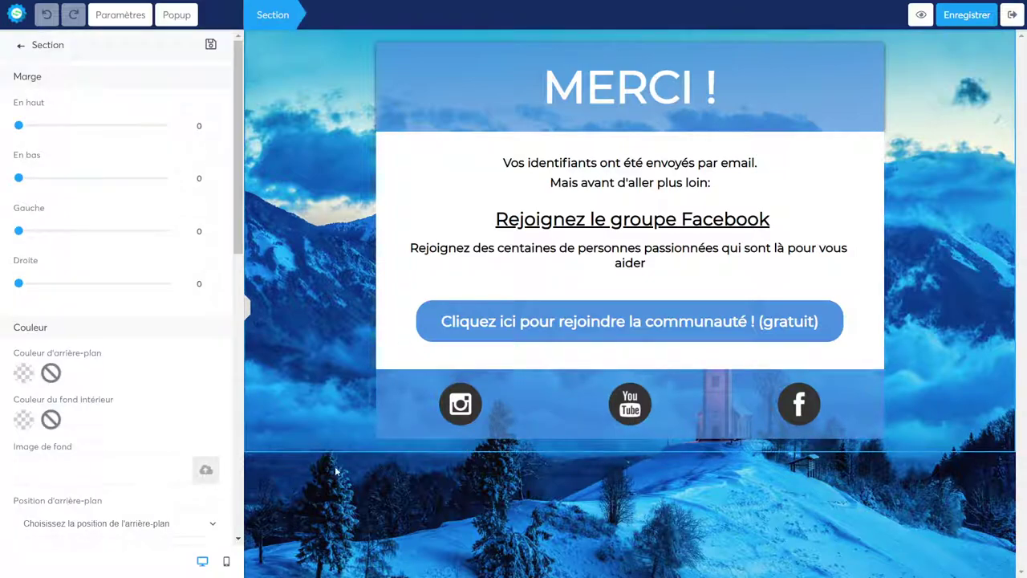
left_click(24, 373)
left_click(312, 514)
left_click(292, 446)
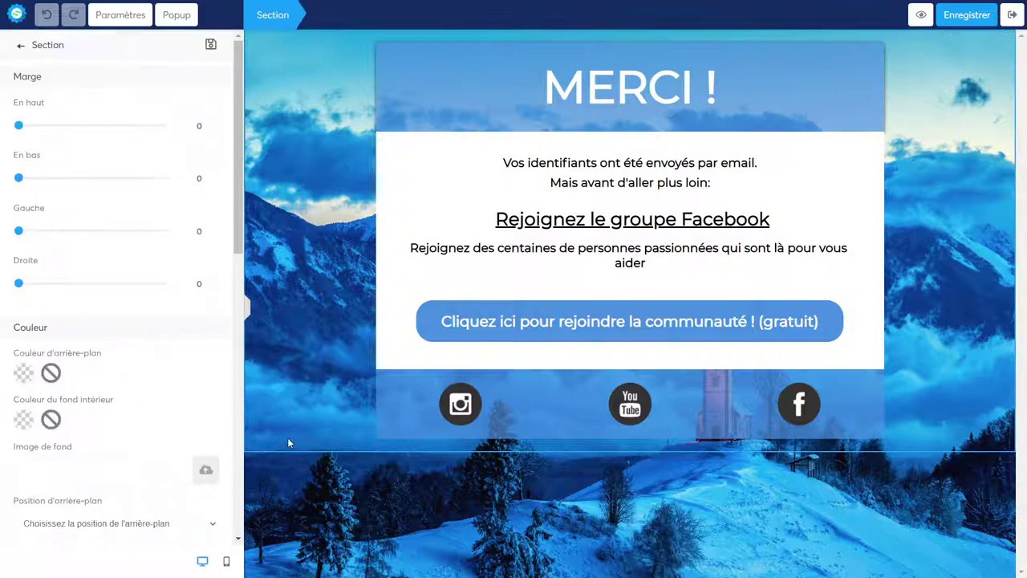
left_click(31, 374)
mouse_move(84, 409)
left_mouse_down()
mouse_move(140, 404)
mouse_move(96, 362)
mouse_move(91, 328)
mouse_move(171, 354)
left_mouse_up()
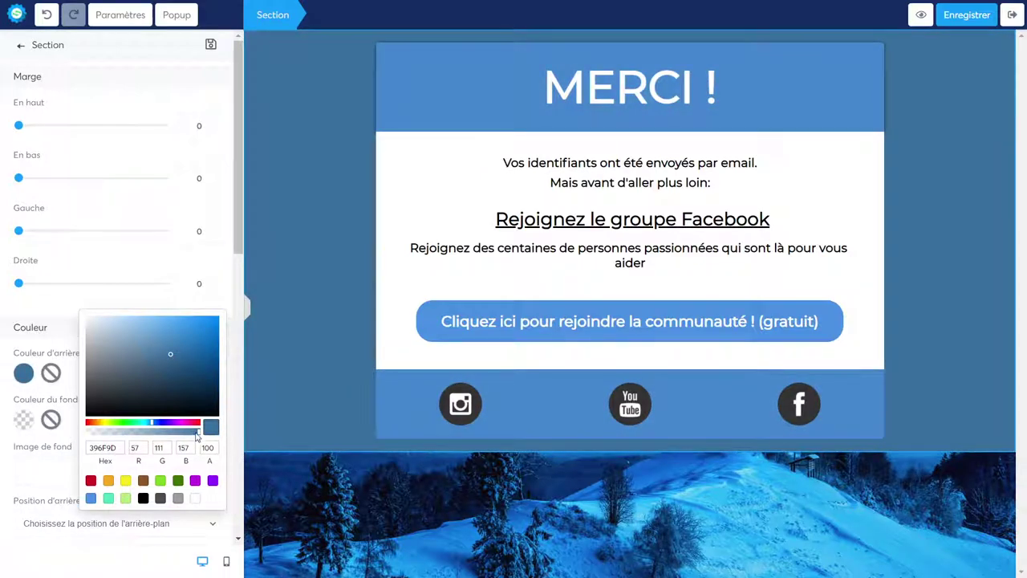
Try lighter background colours such as F3F9FF on the section, and remove its background colour
left_click(97, 330)
mouse_move(97, 330)
left_mouse_down()
mouse_move(84, 321)
mouse_move(131, 344)
mouse_move(201, 341)
mouse_move(88, 421)
left_mouse_up()
left_click_drag(117, 341, 86, 313)
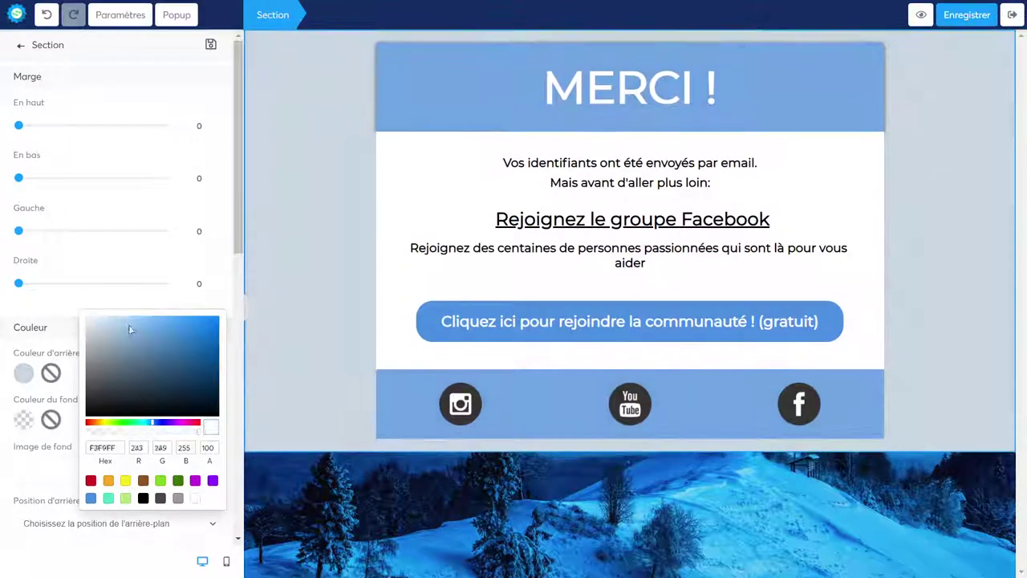
left_click(334, 252)
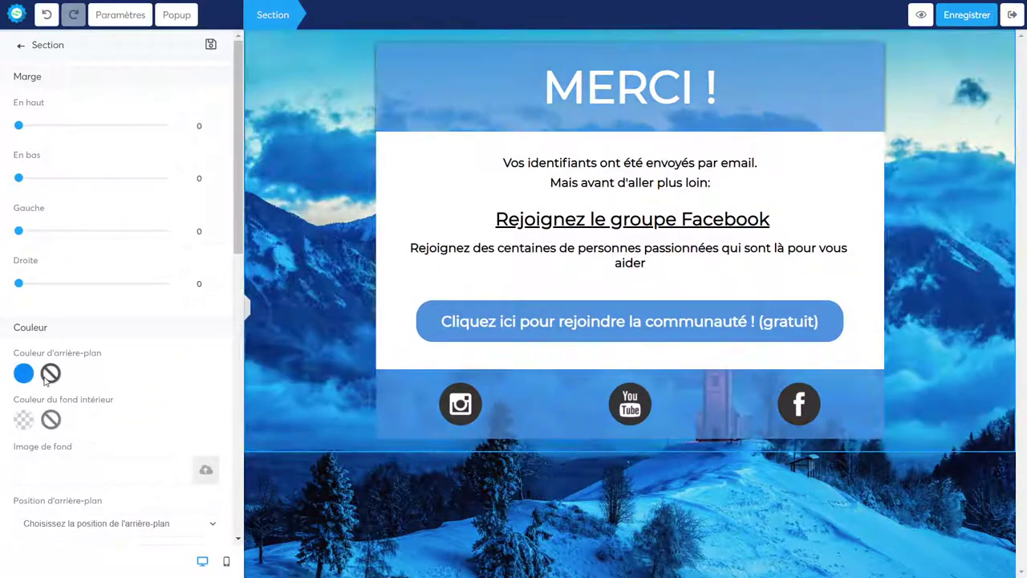
left_click(48, 376)
left_click(341, 465)
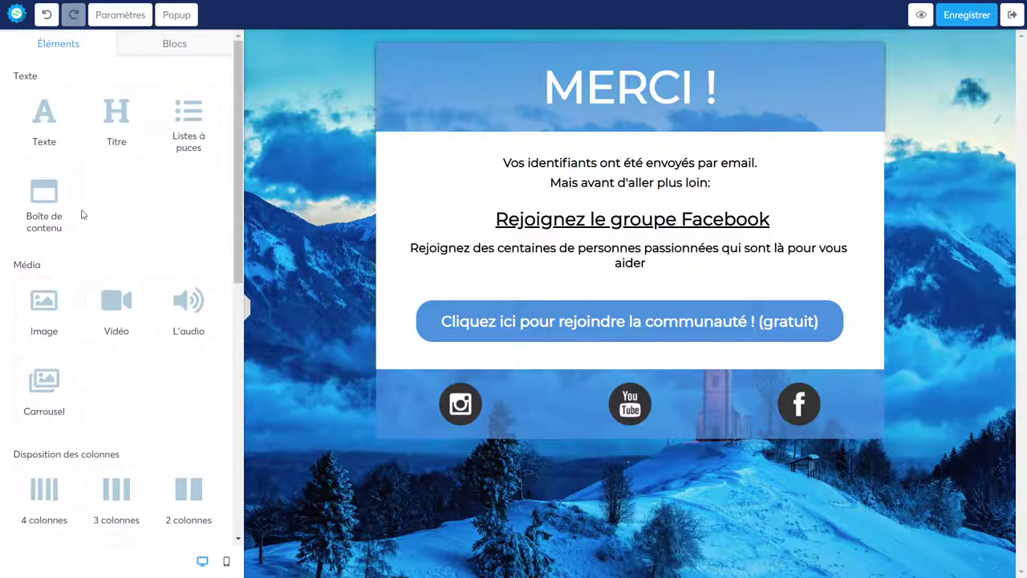
Check the link attached to the "Rejoignez le groupe Facebook" heading
scroll(81, 233, "down", 6)
scroll(137, 340, "up", 3)
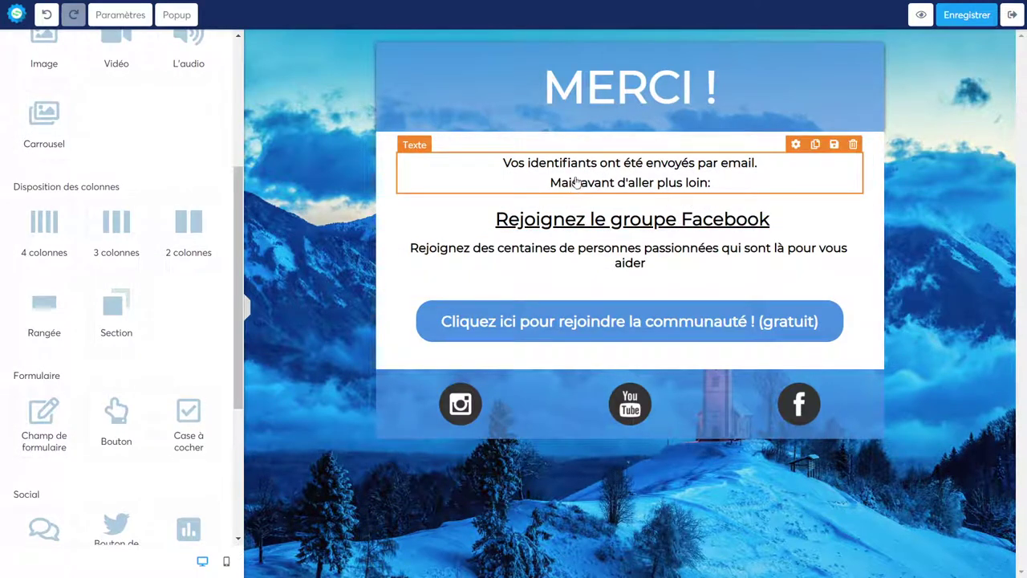
left_click(621, 231)
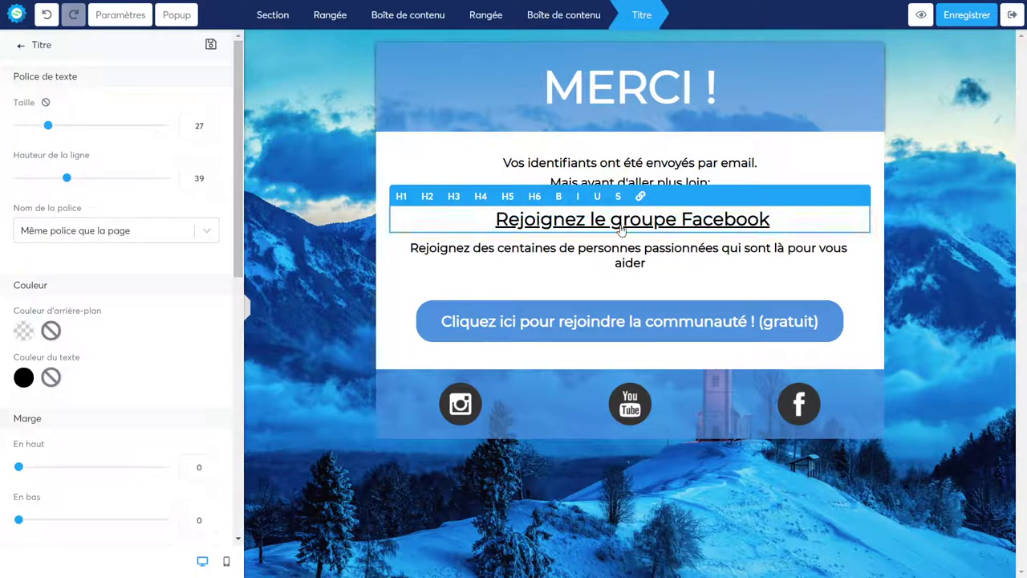
left_click(587, 224)
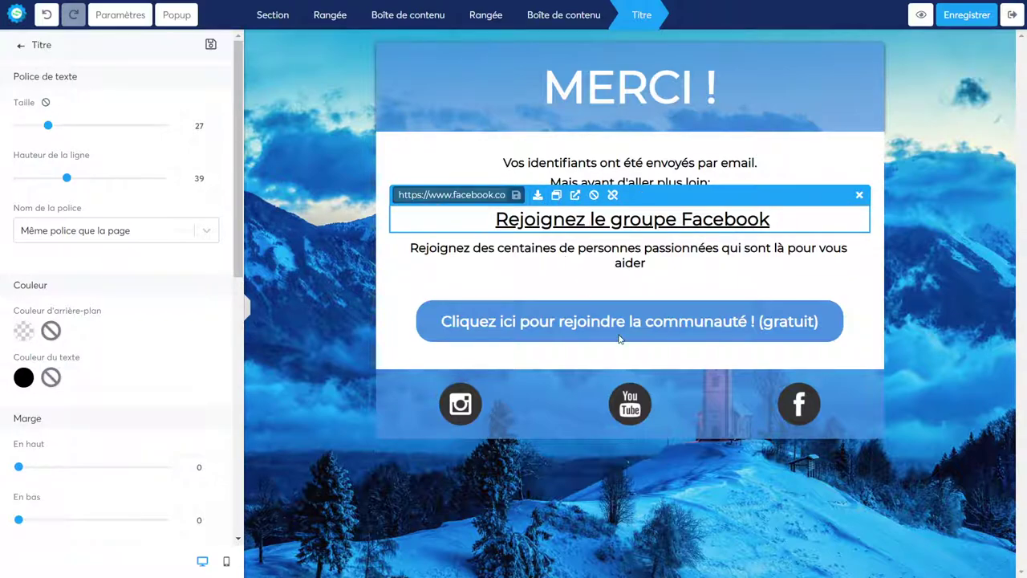
left_click(560, 523)
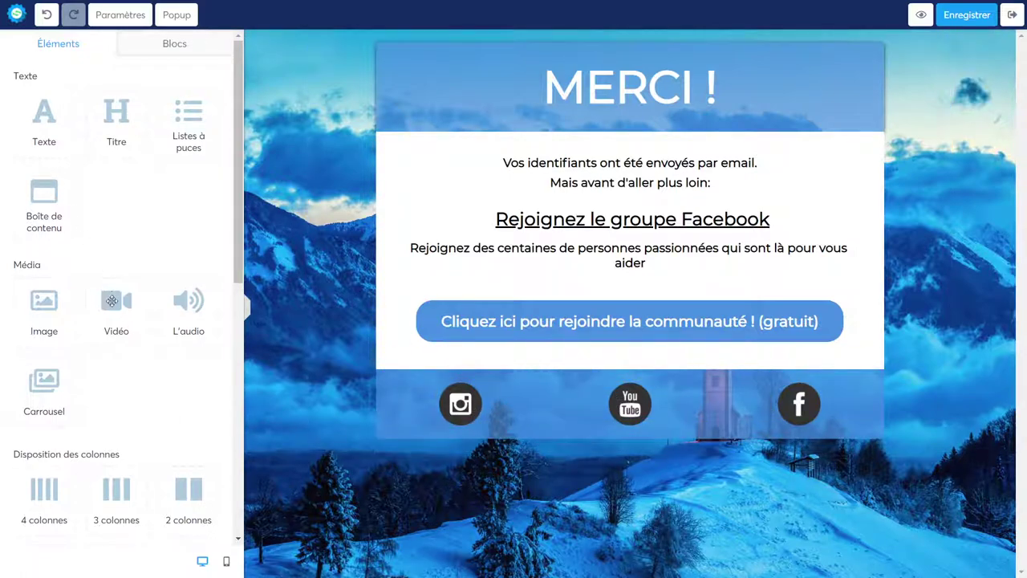
Browse the available page elements and add a countdown above the "MERCI !" title
scroll(113, 301, "down", 3)
scroll(53, 241, "down", 3)
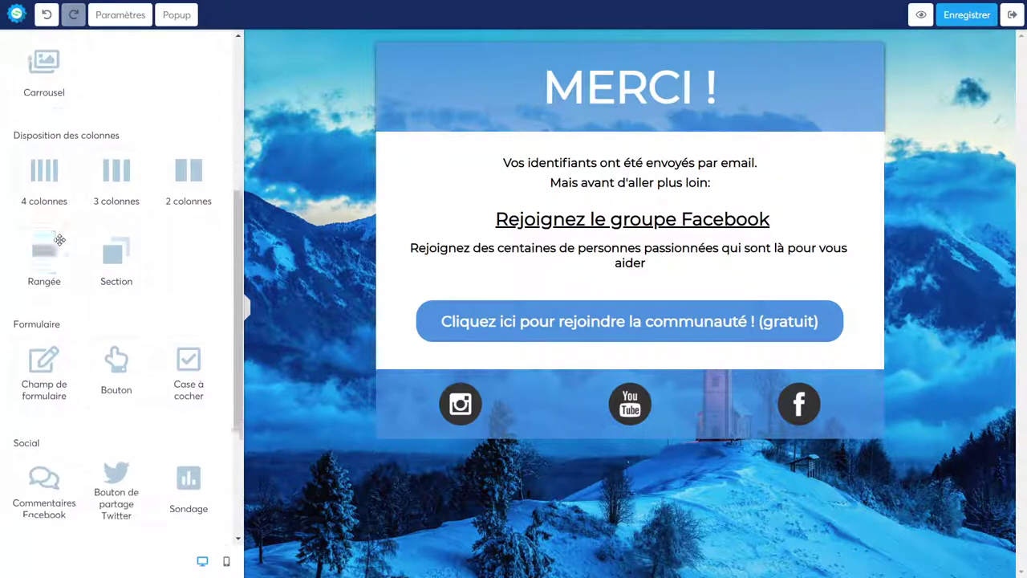
scroll(53, 255, "down", 1)
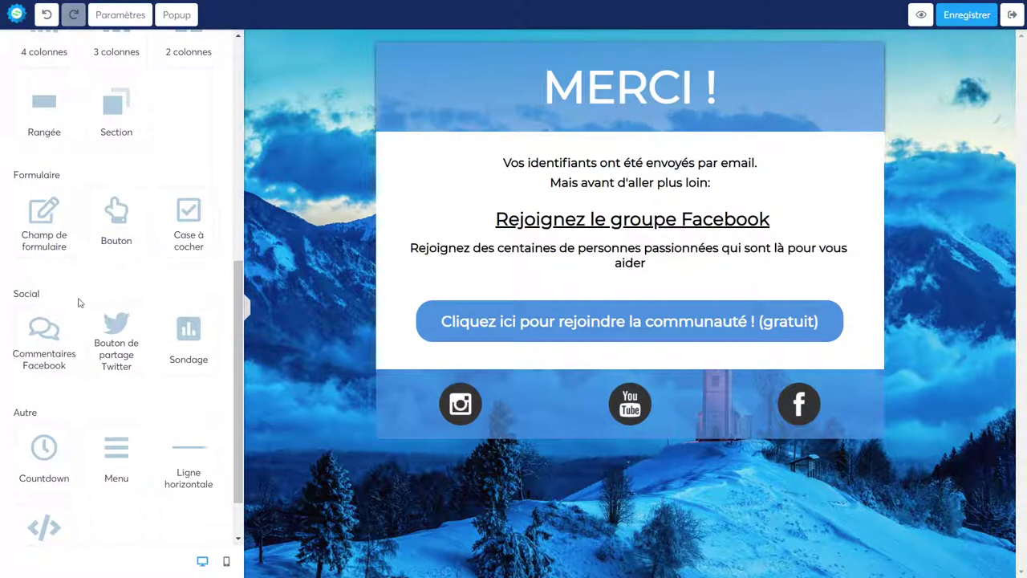
scroll(60, 321, "down", 1)
left_click(43, 400)
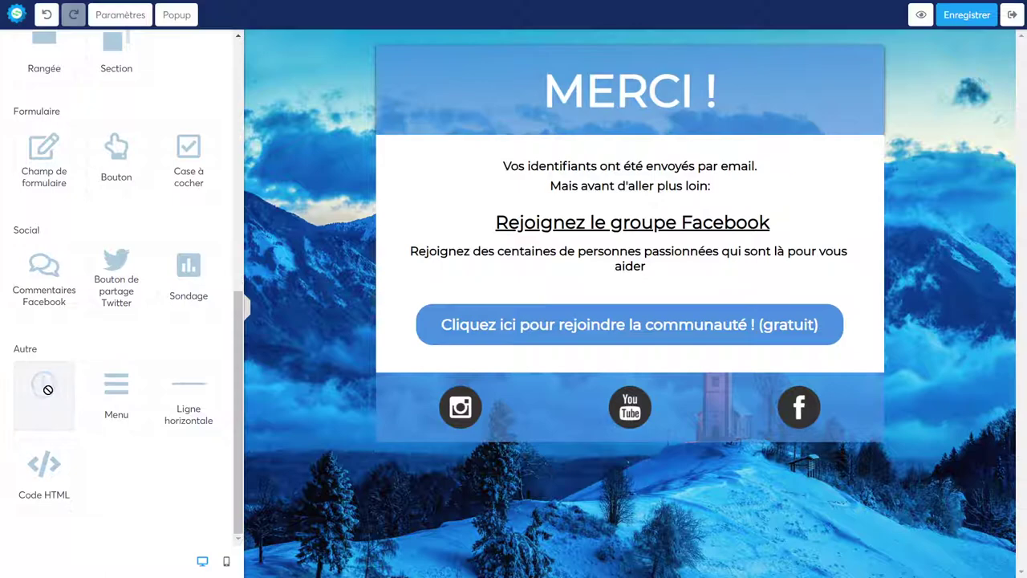
scroll(42, 392, "up", 2)
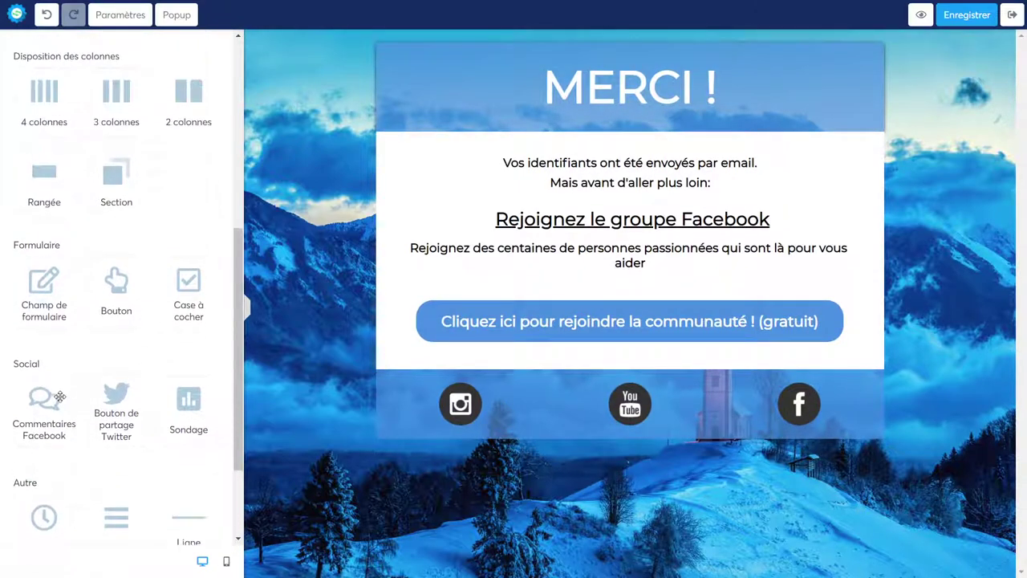
left_click_drag(40, 534, 638, 54)
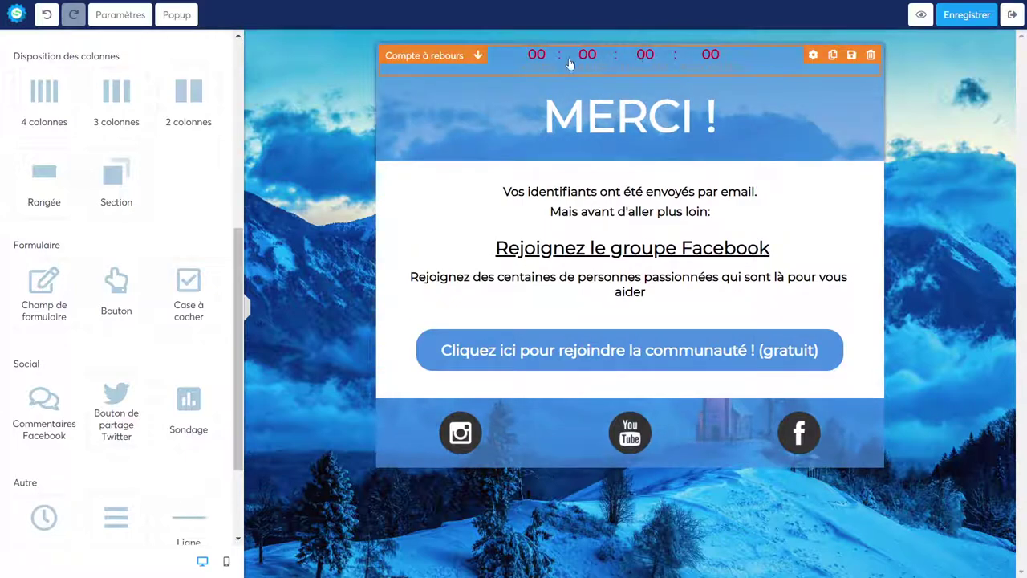
Set the countdown's type to "Délai", then save the thank-you page and return to the funnel's steps
left_click(537, 61)
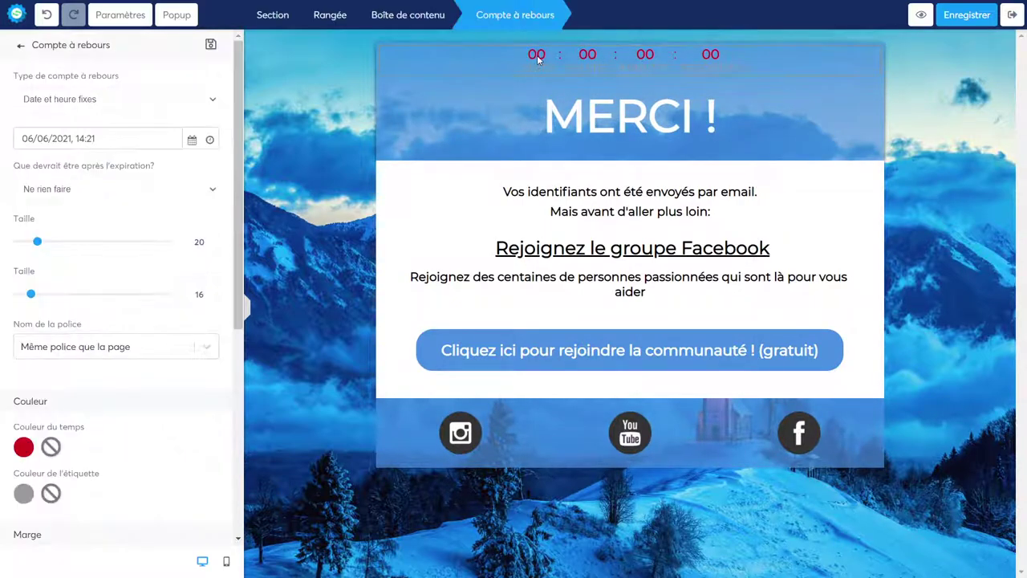
left_click(65, 131)
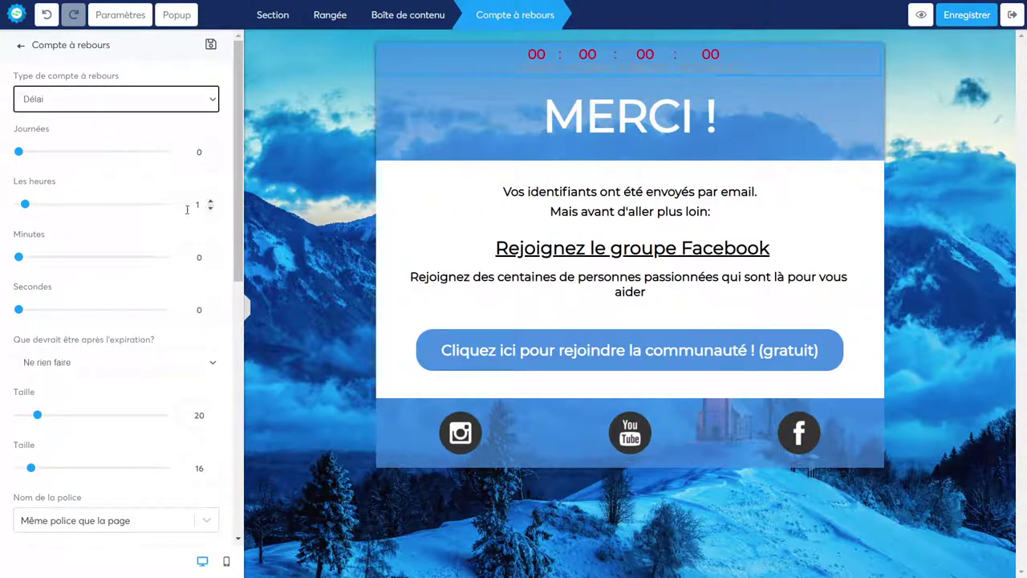
scroll(202, 205, "down", 1)
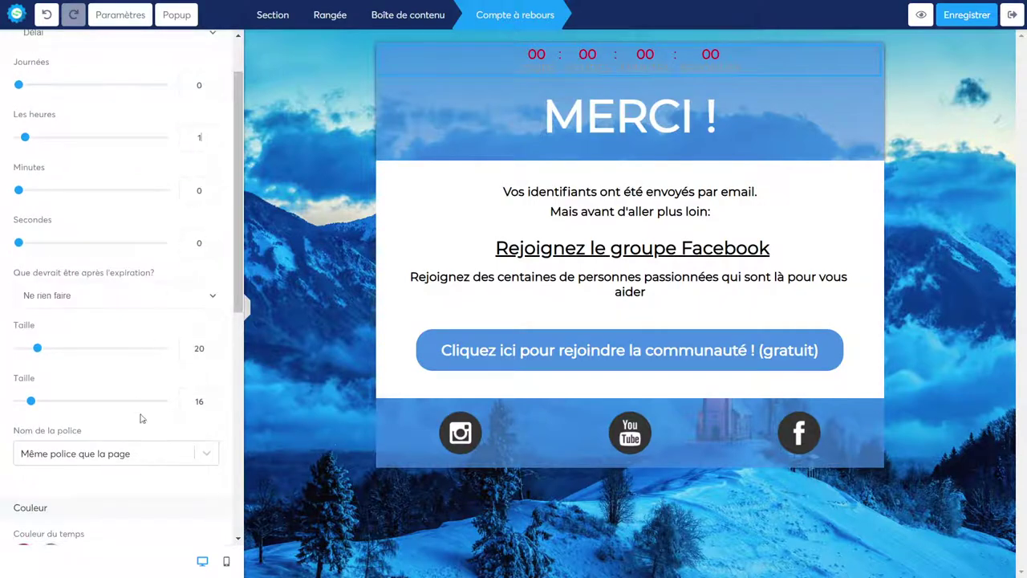
key("Escape")
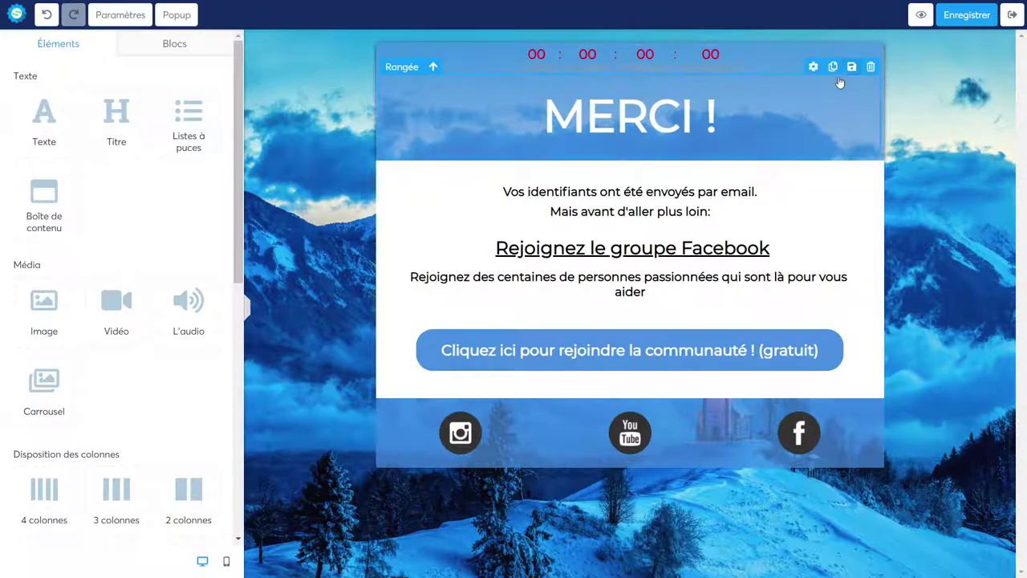
left_click(958, 20)
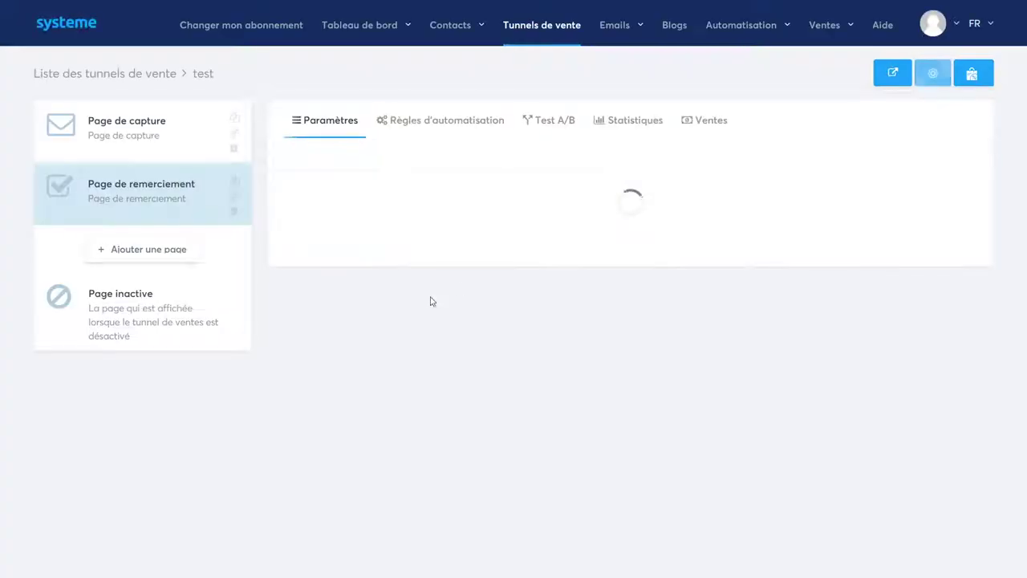
Copy the access link of the "Page de capture" step and paste it as the address in the browser tab showing the YouTube video
left_click(152, 135)
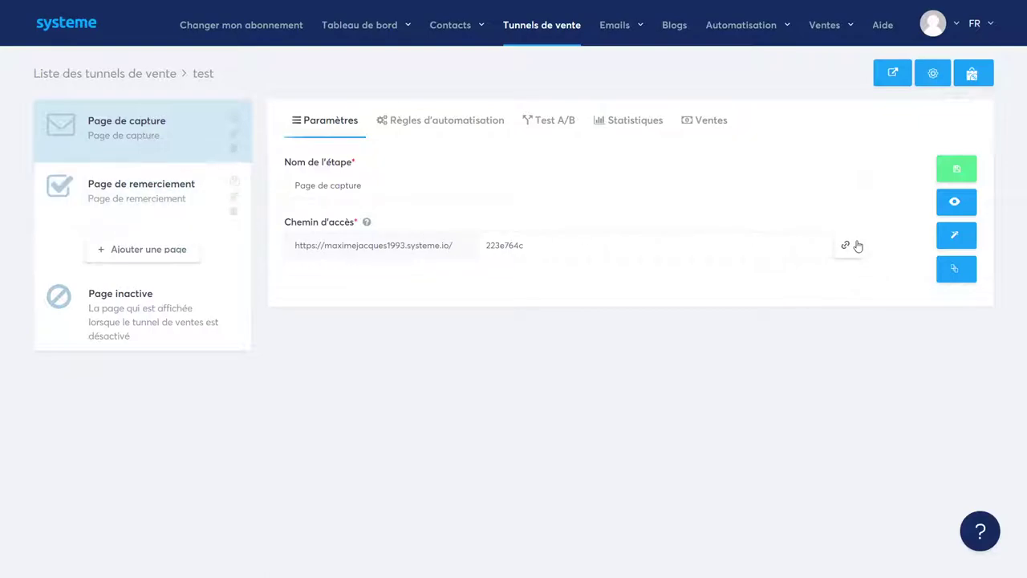
left_click(855, 244)
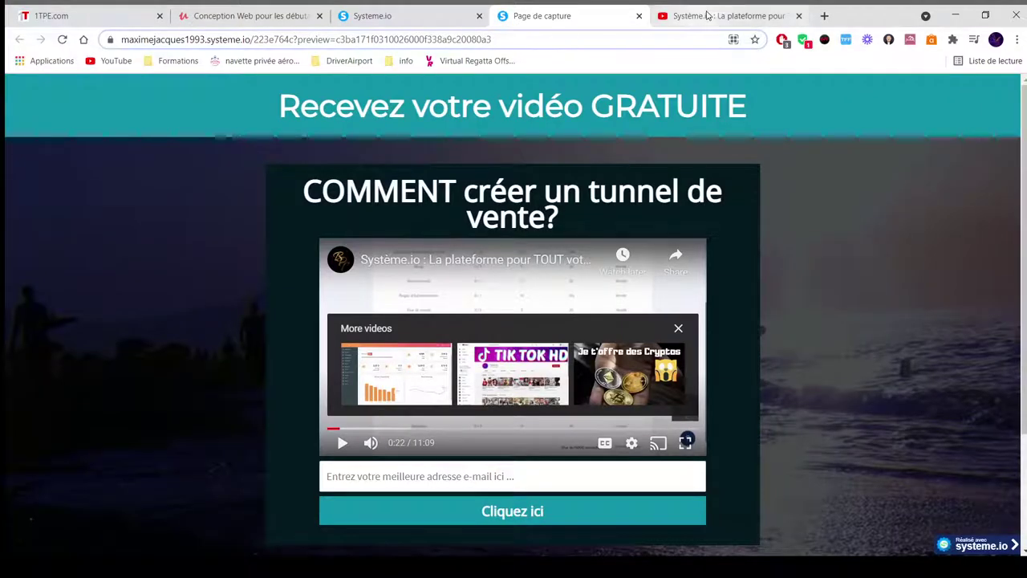
left_click(728, 16)
left_click(521, 40)
key("ctrl+v")
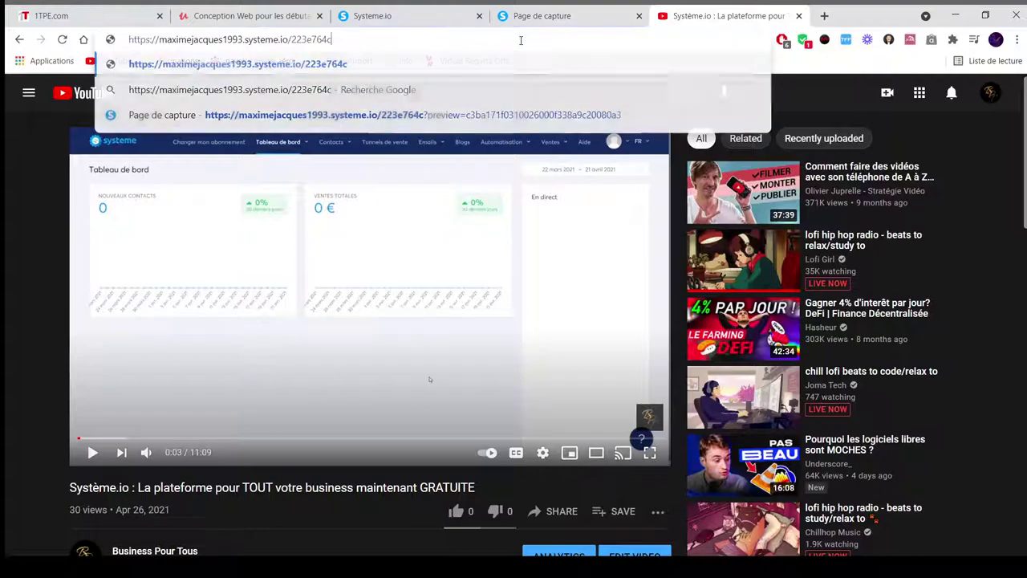